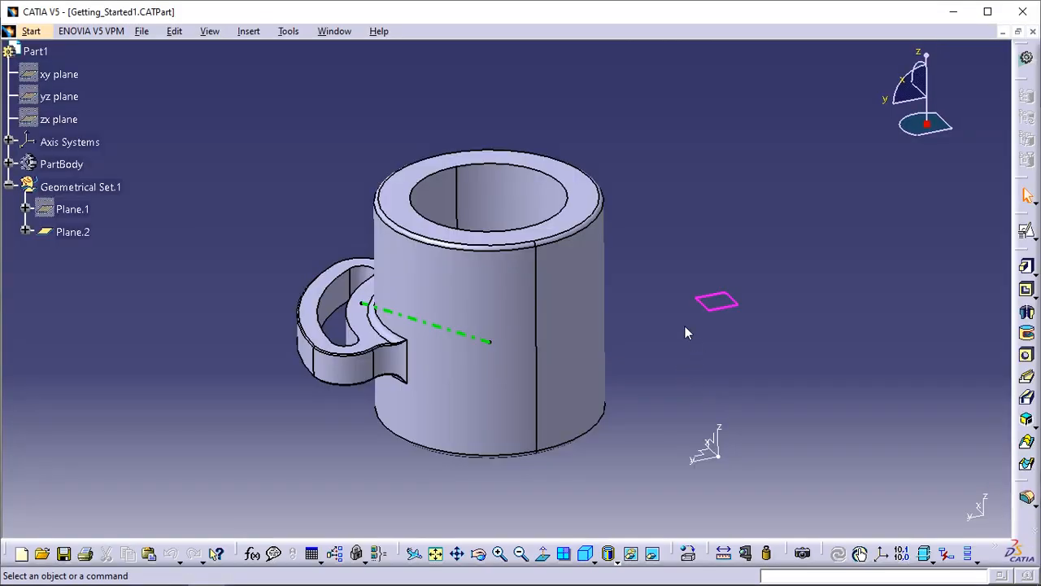
Start a positioned sketch with the Positioned type and Plane.2 as its reference plane
middle_drag(600, 288, 581, 336)
click(1029, 60)
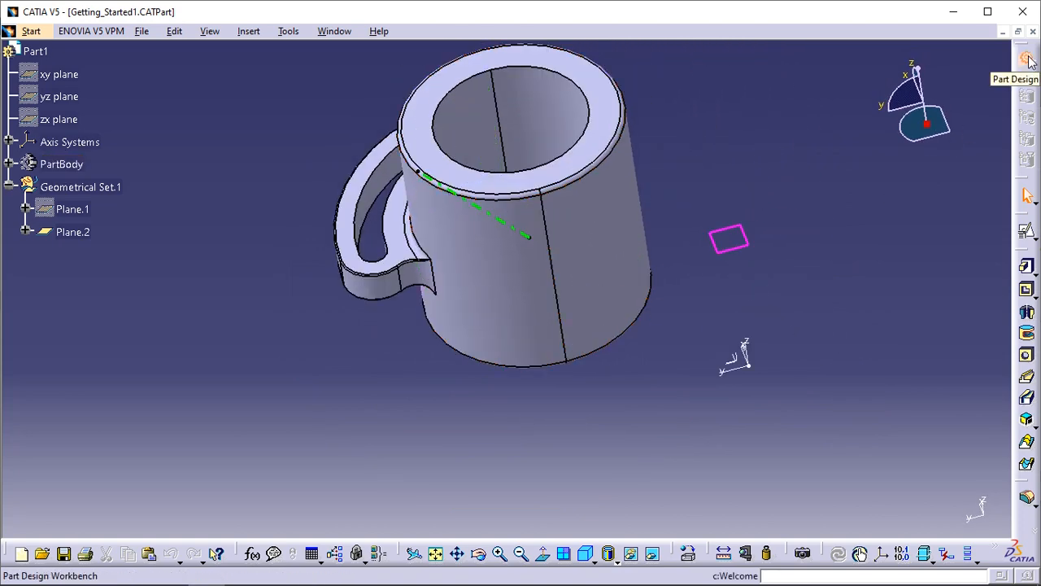
middle_drag(711, 269, 673, 315)
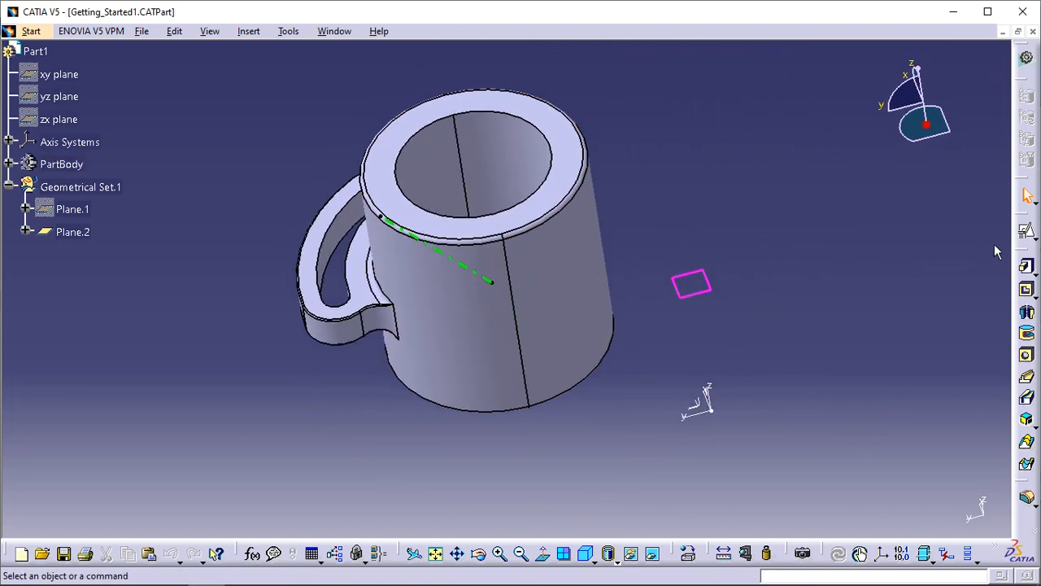
click(1034, 239)
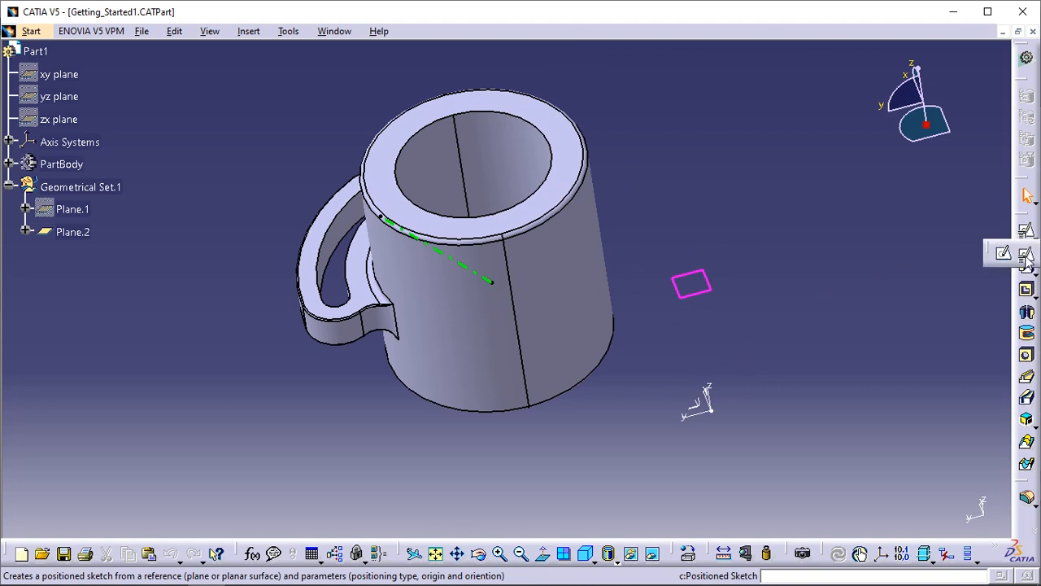
click(1027, 256)
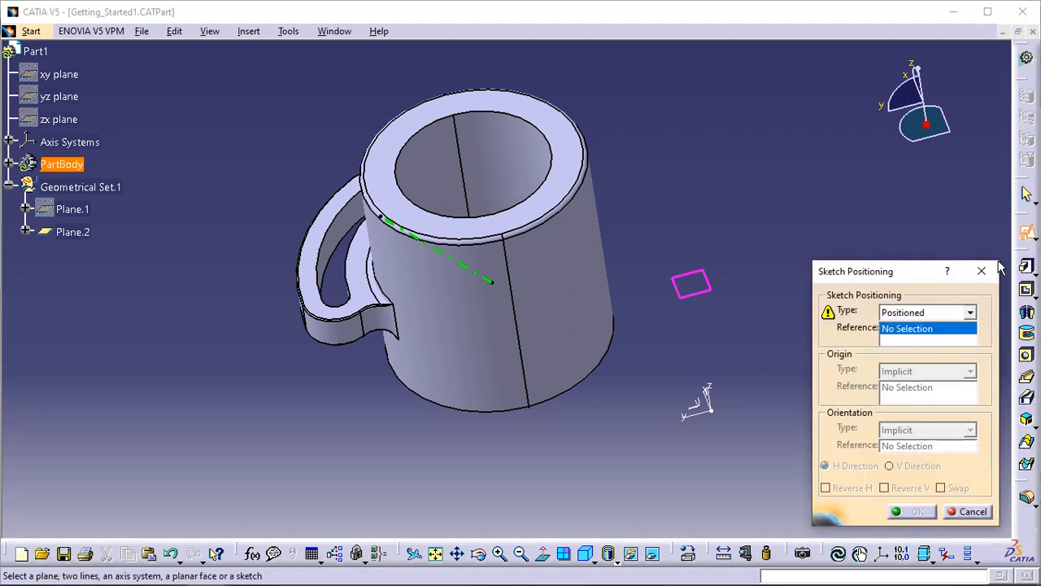
middle_drag(713, 345, 674, 356)
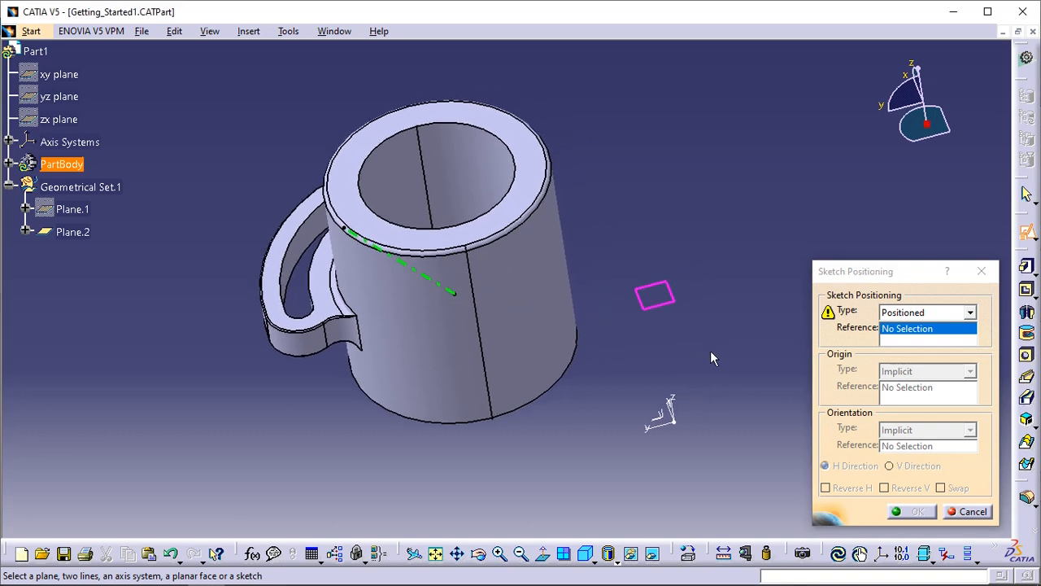
click(918, 310)
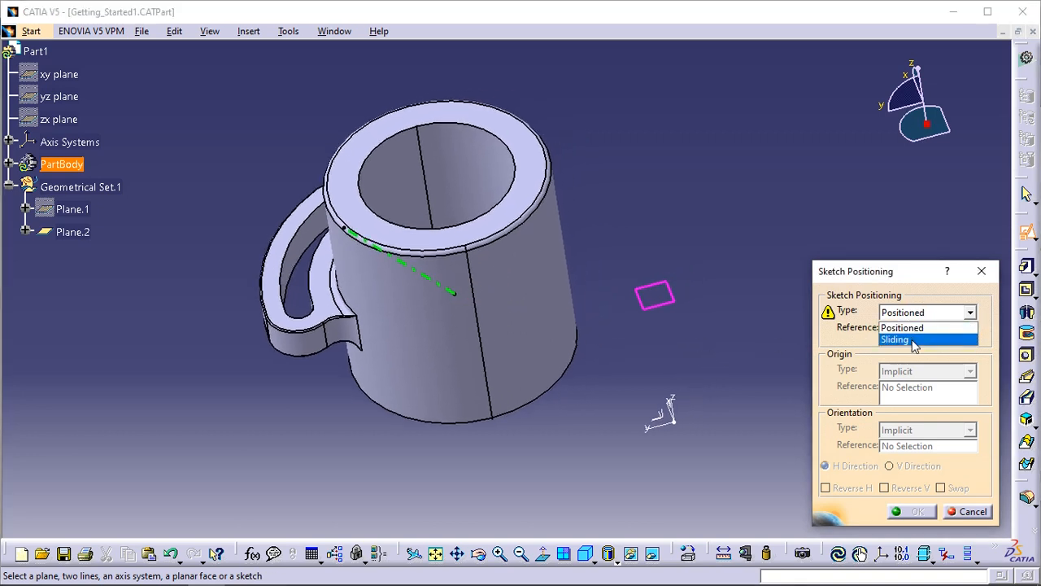
click(918, 330)
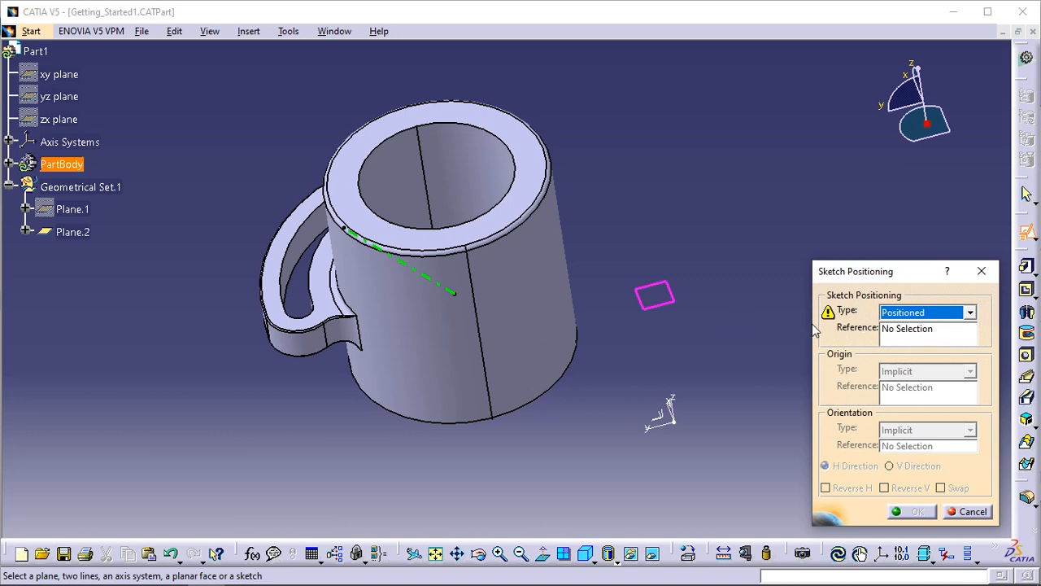
click(885, 331)
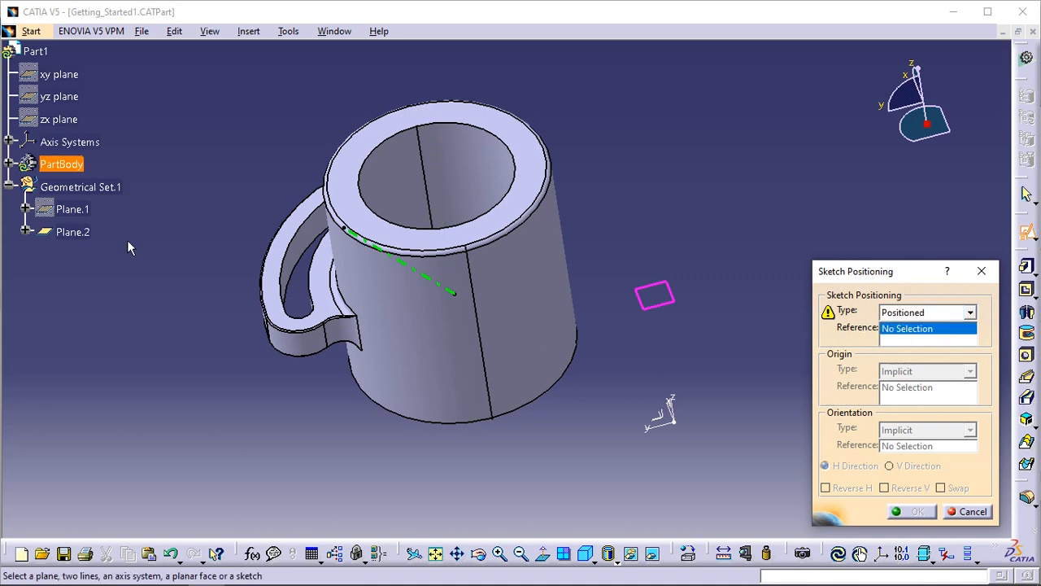
click(71, 234)
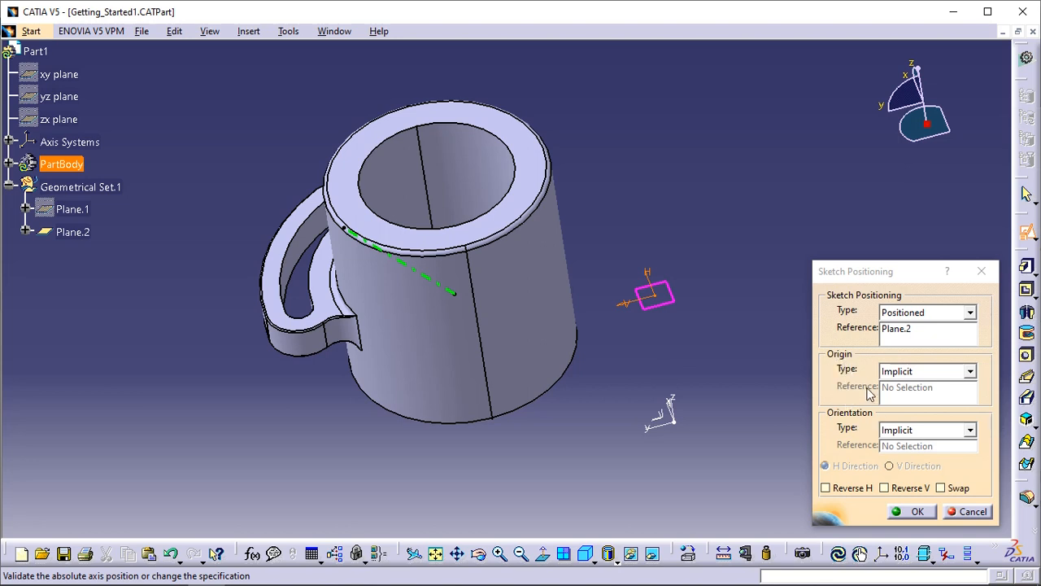
Set the sketch origin to Curve intersection, using the axis of the mug-shaped cylinder as reference
click(909, 371)
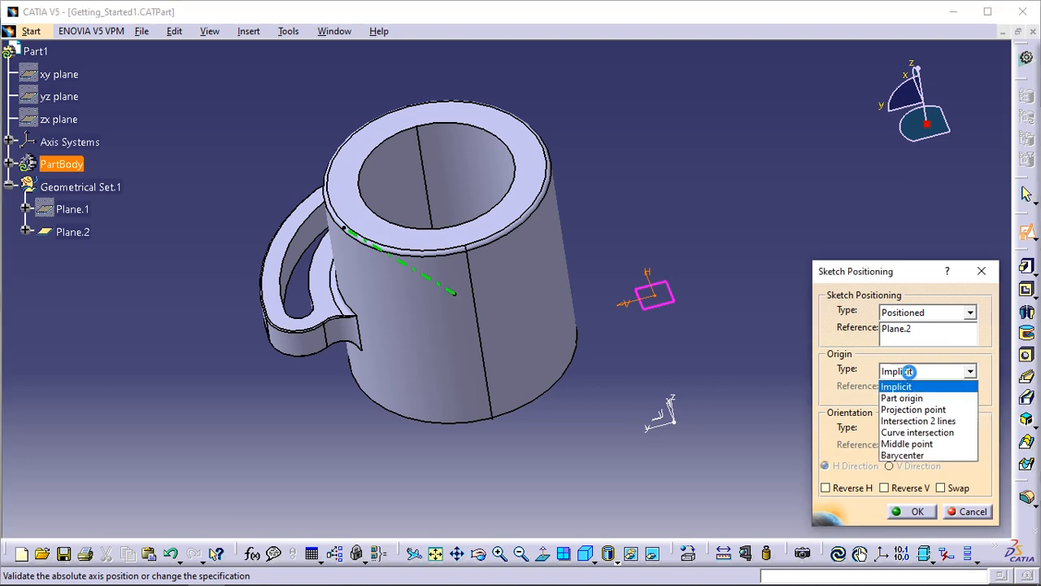
click(920, 433)
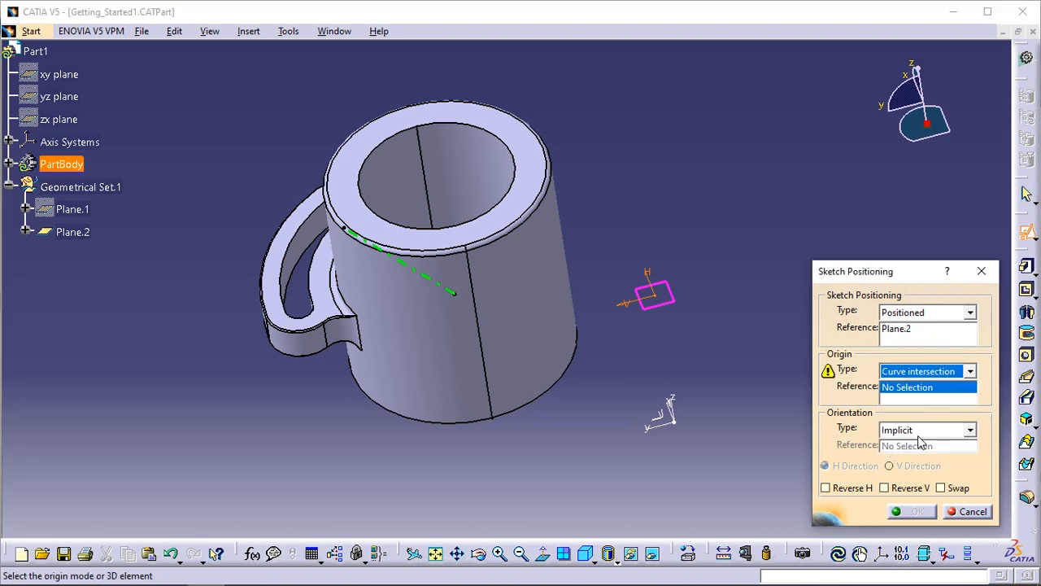
click(552, 309)
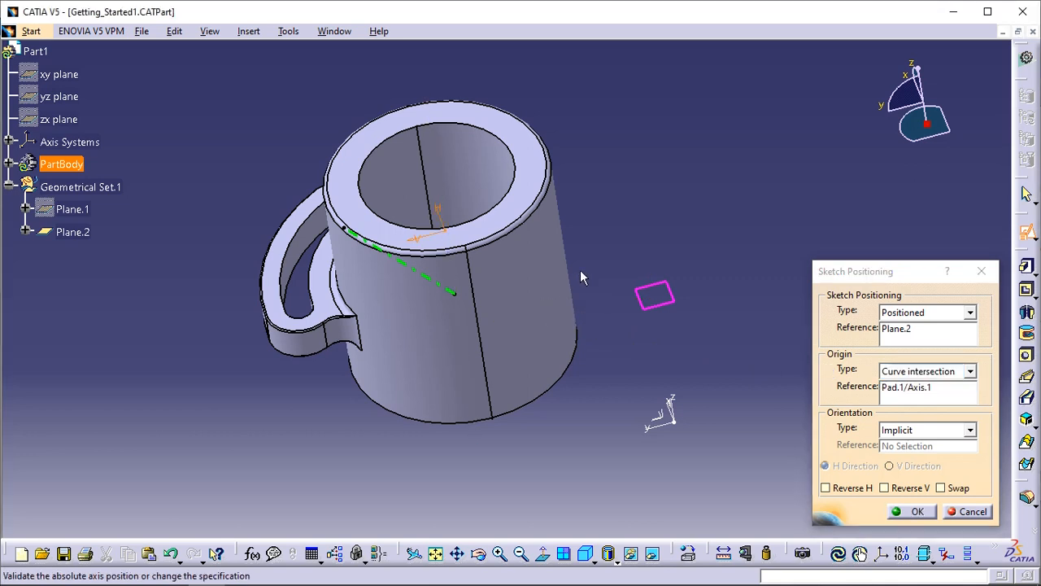
Orient the sketch's H direction with Parallel to line along the green dash-dotted line, and enter the sketch
mouse_move(580, 277)
middle_down()
mouse_move(558, 279)
mouse_move(567, 372)
mouse_move(553, 263)
mouse_move(564, 347)
mouse_move(551, 326)
mouse_move(528, 367)
mouse_move(562, 296)
mouse_move(582, 345)
mouse_move(599, 298)
mouse_move(618, 325)
middle_up()
click(935, 433)
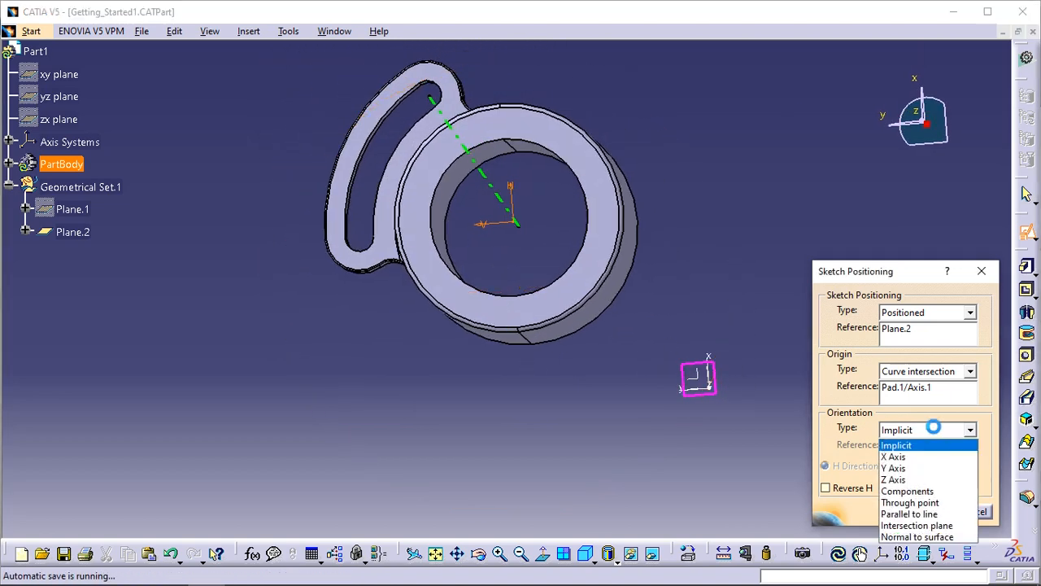
click(935, 514)
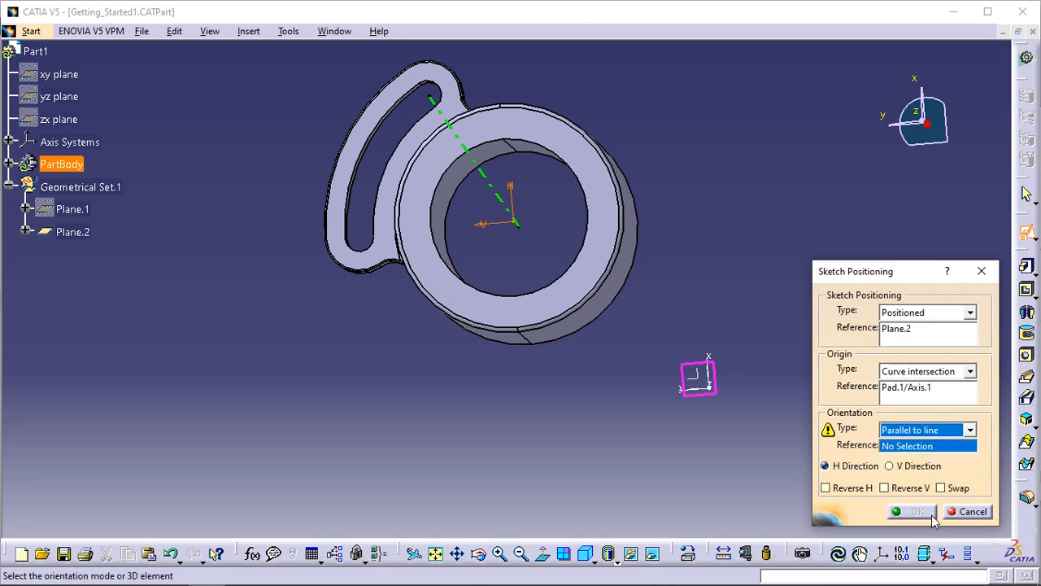
click(500, 192)
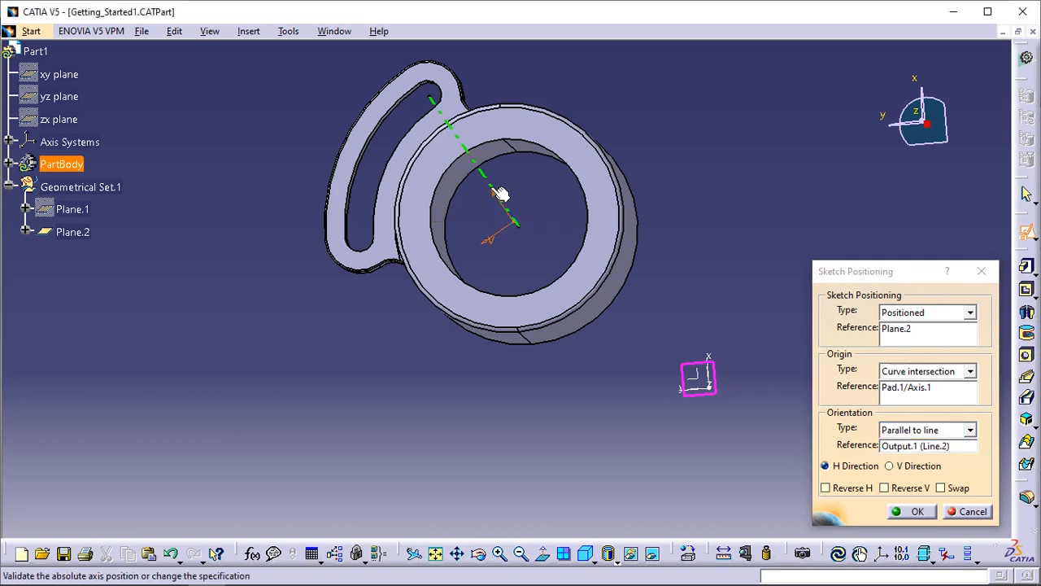
click(911, 513)
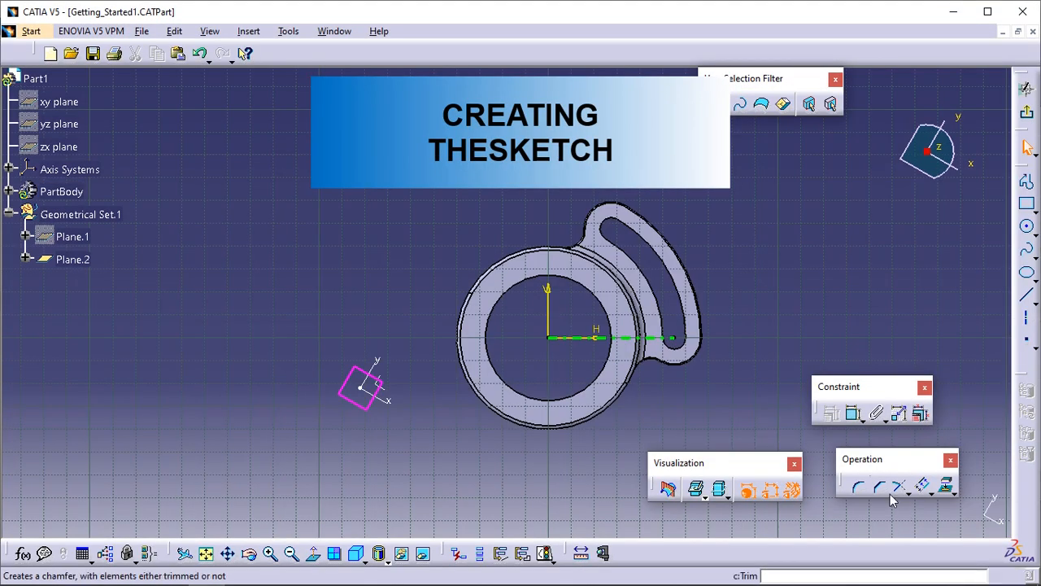
Draw a horizontal axis from the sketch origin outward, on the side opposite the handle
mouse_move(738, 337)
middle_down()
mouse_move(656, 300)
mouse_move(681, 289)
middle_up()
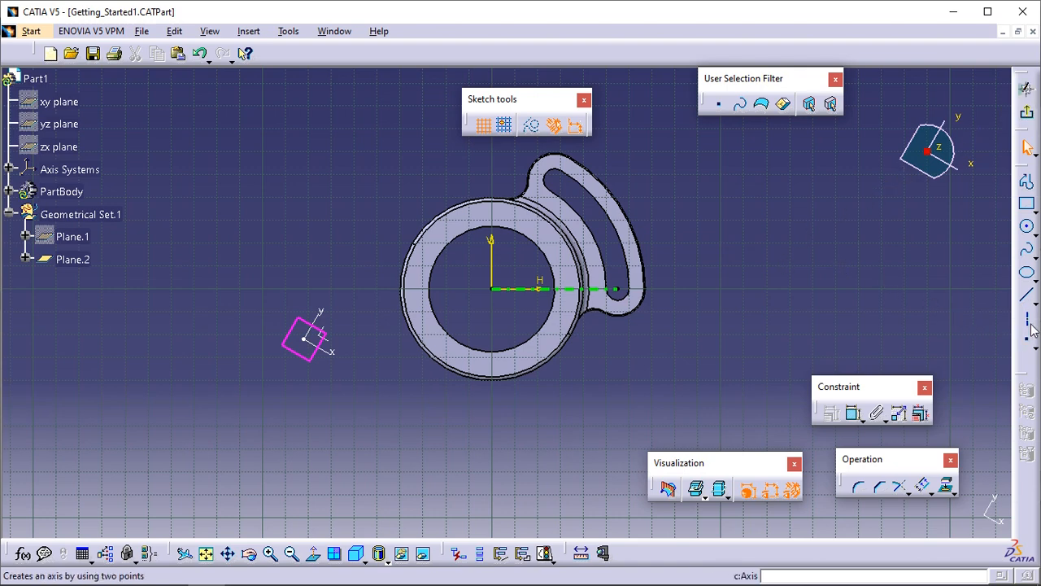
click(1027, 319)
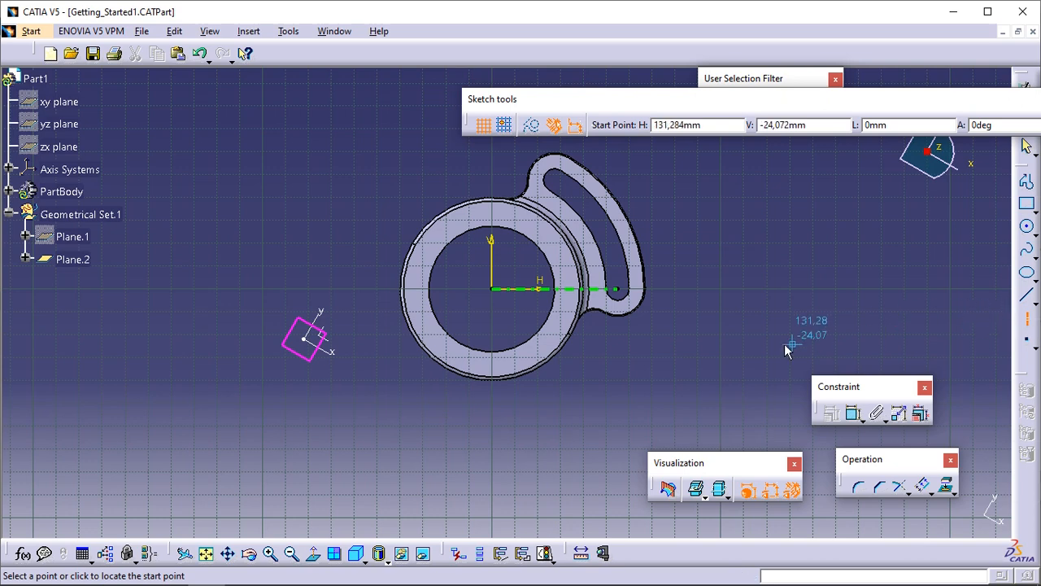
click(492, 290)
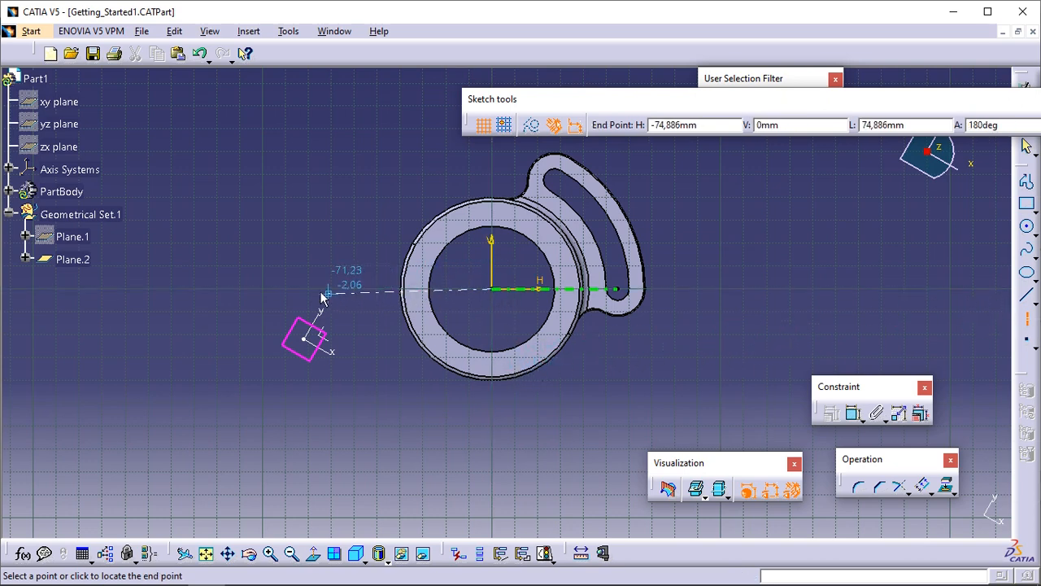
click(237, 289)
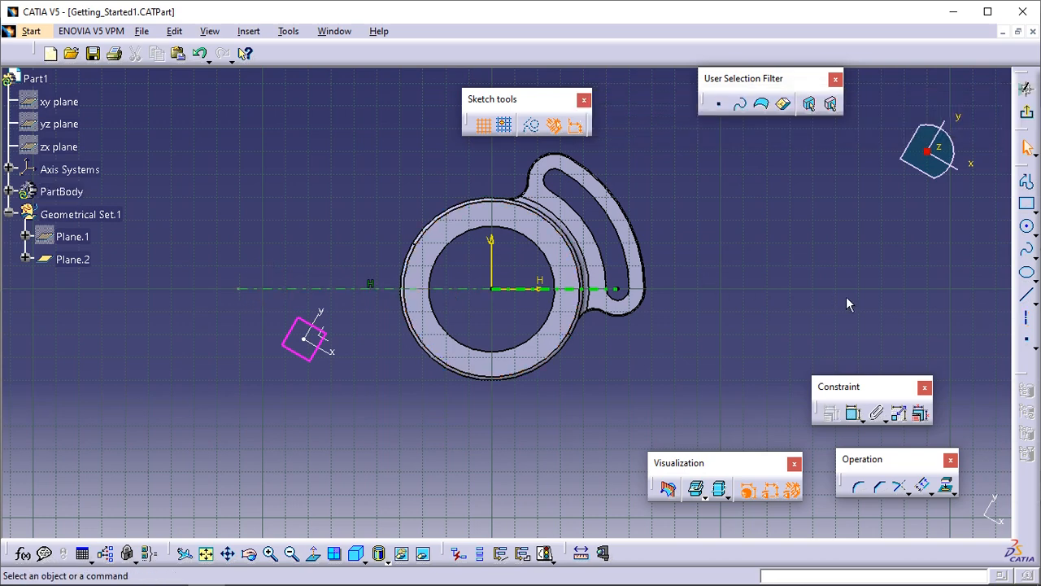
Sketch a small circle centred on the outer end point of the horizontal axis
click(1027, 227)
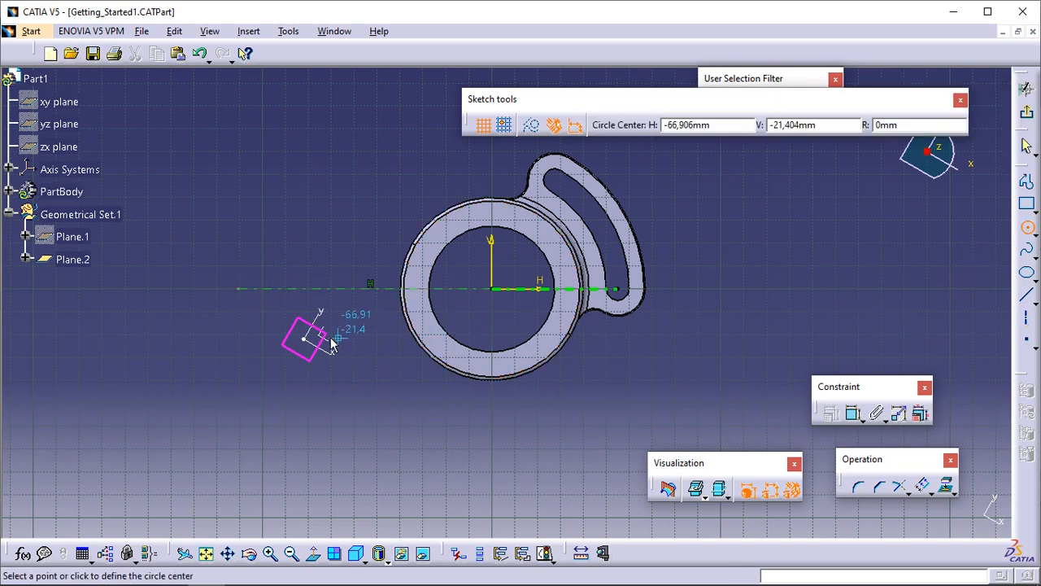
click(238, 289)
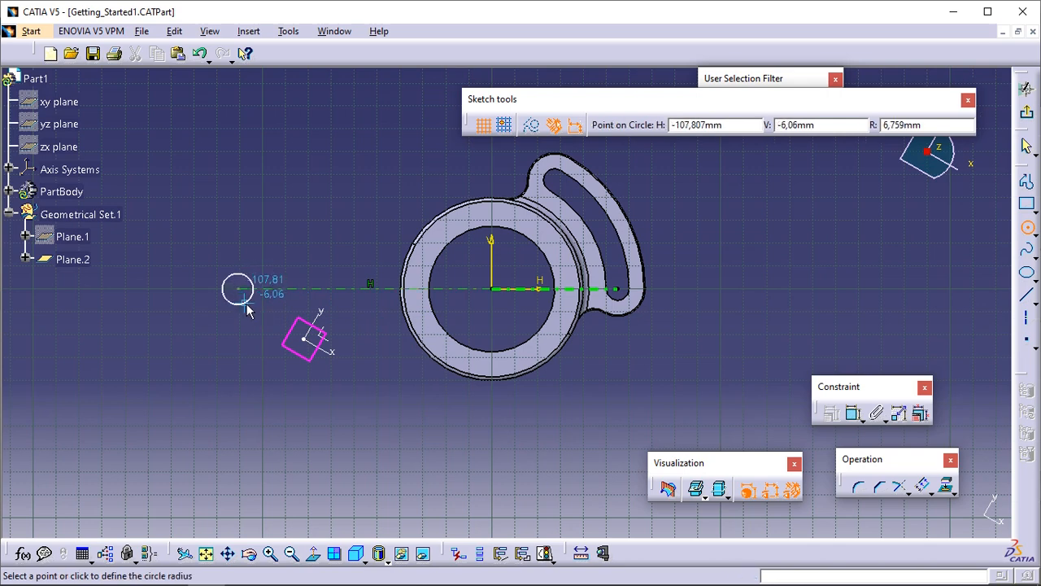
click(250, 319)
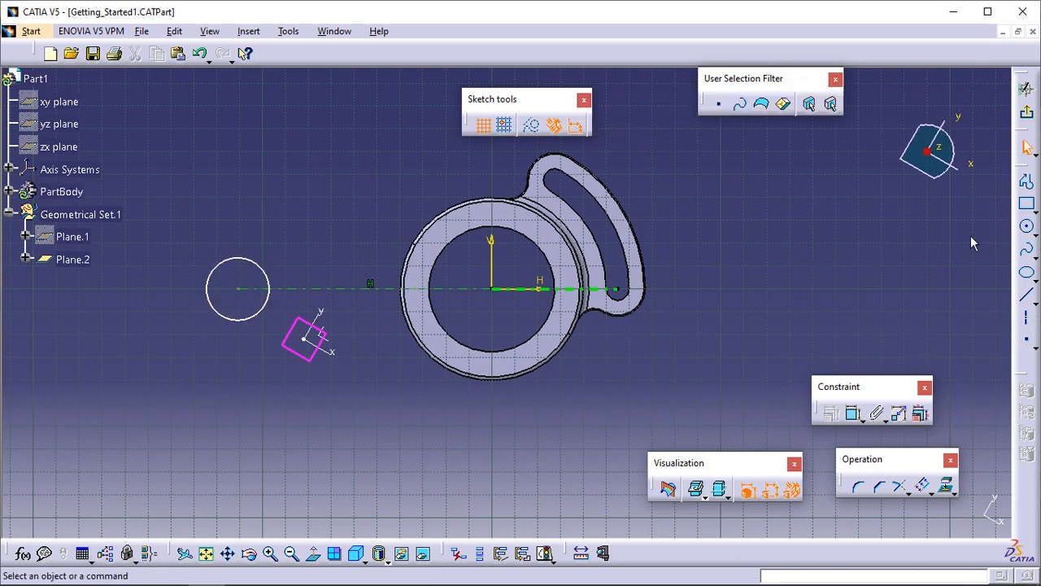
Sketch an open U-shaped profile around the circle: two horizontal lines about 66 mm long joined by a tangent arc of about 25 mm radius
click(1027, 182)
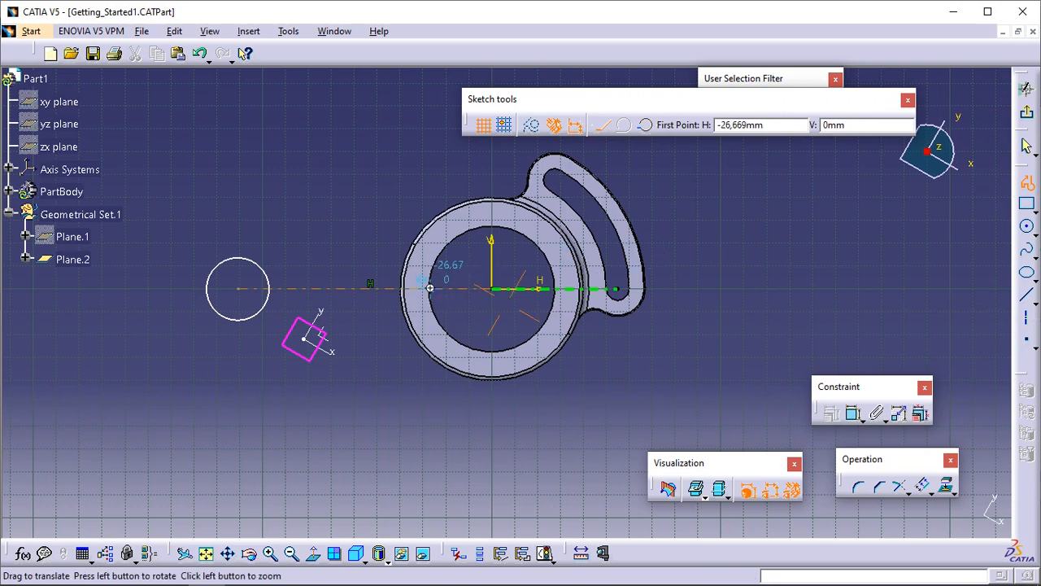
middle_drag(426, 288, 737, 285)
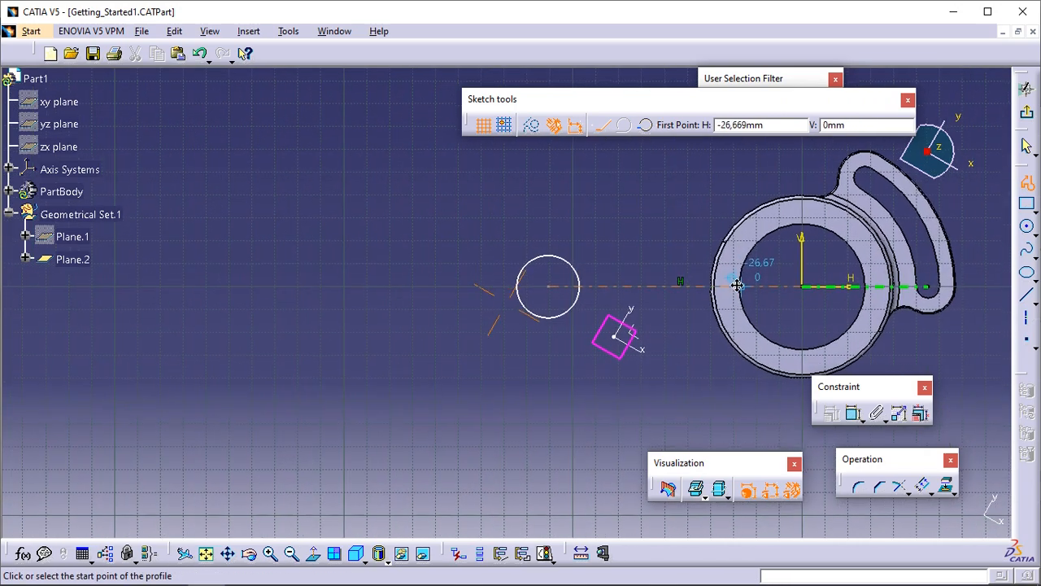
click(665, 235)
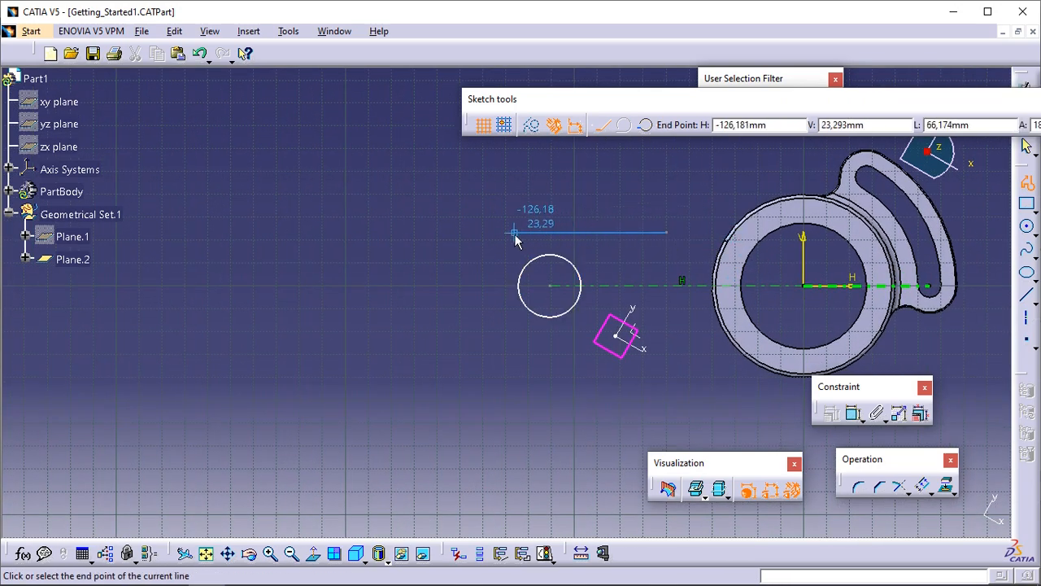
click(514, 234)
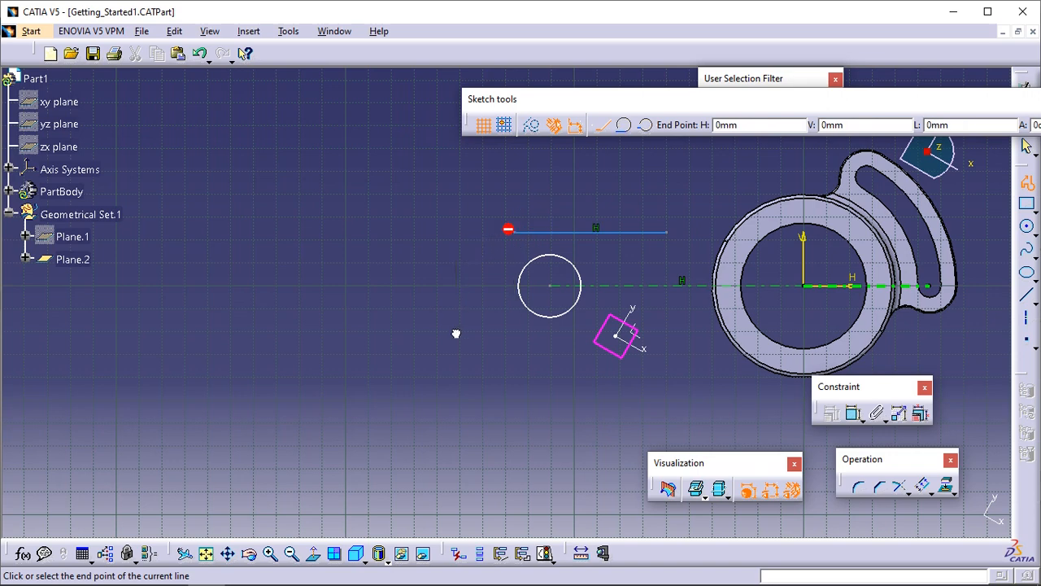
drag(487, 366, 505, 362)
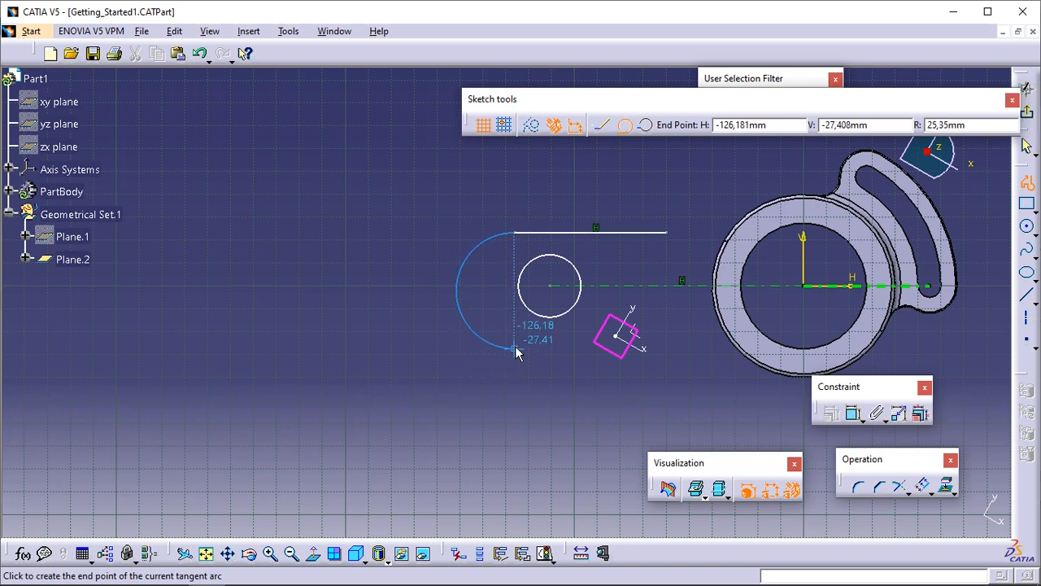
click(514, 350)
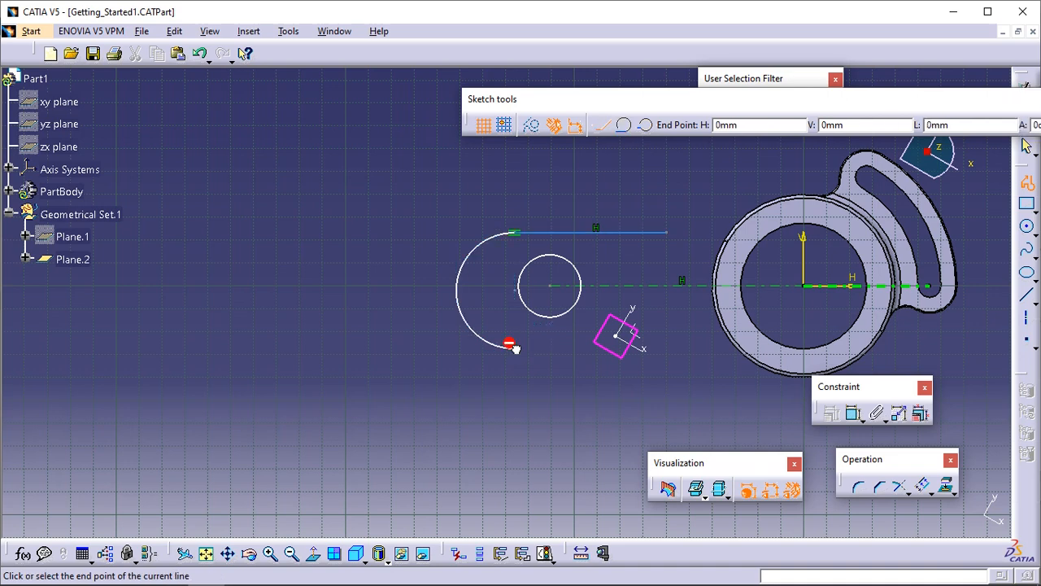
click(667, 349)
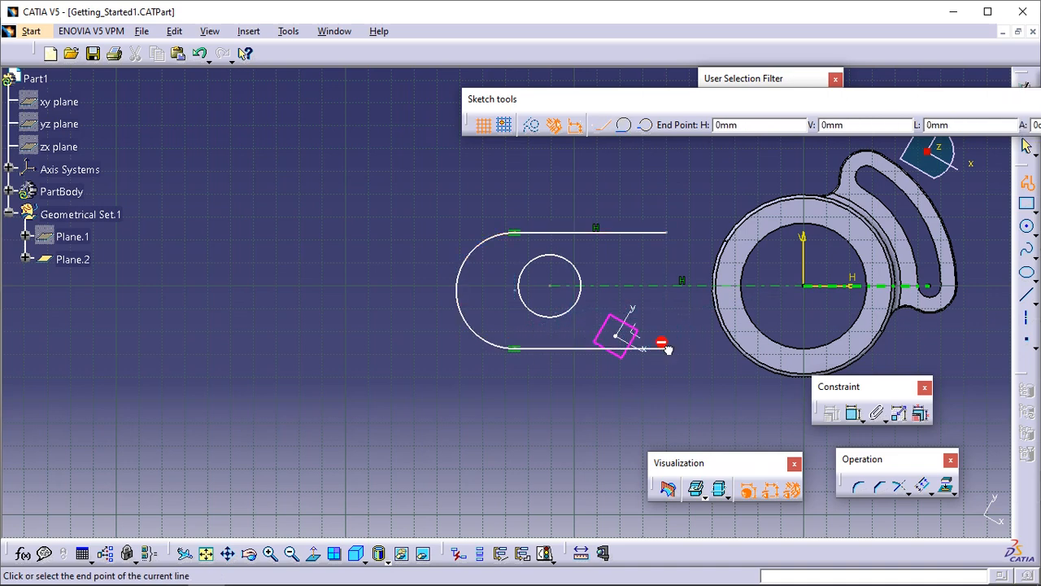
click(1027, 186)
click(545, 397)
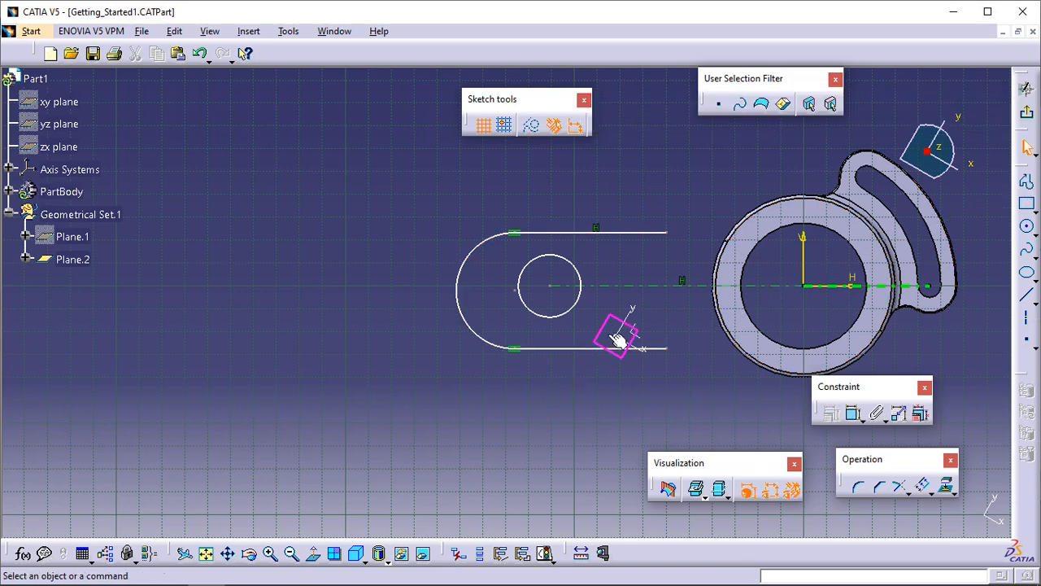
Apply a concentricity constraint between the arc of the U-shaped profile and the small circle
mouse_move(619, 338)
middle_down()
mouse_move(493, 332)
mouse_move(476, 349)
middle_up()
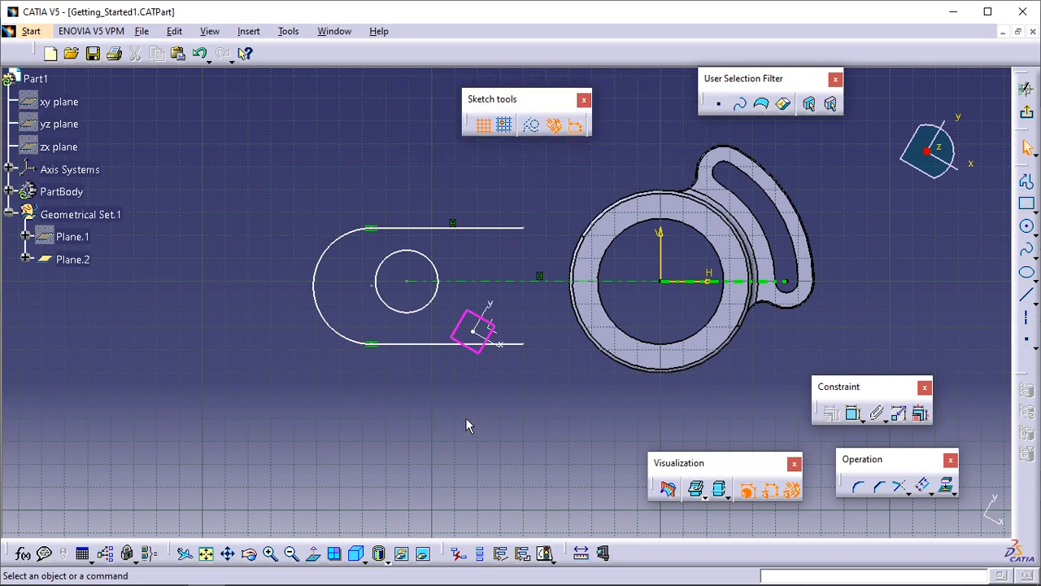
click(316, 285)
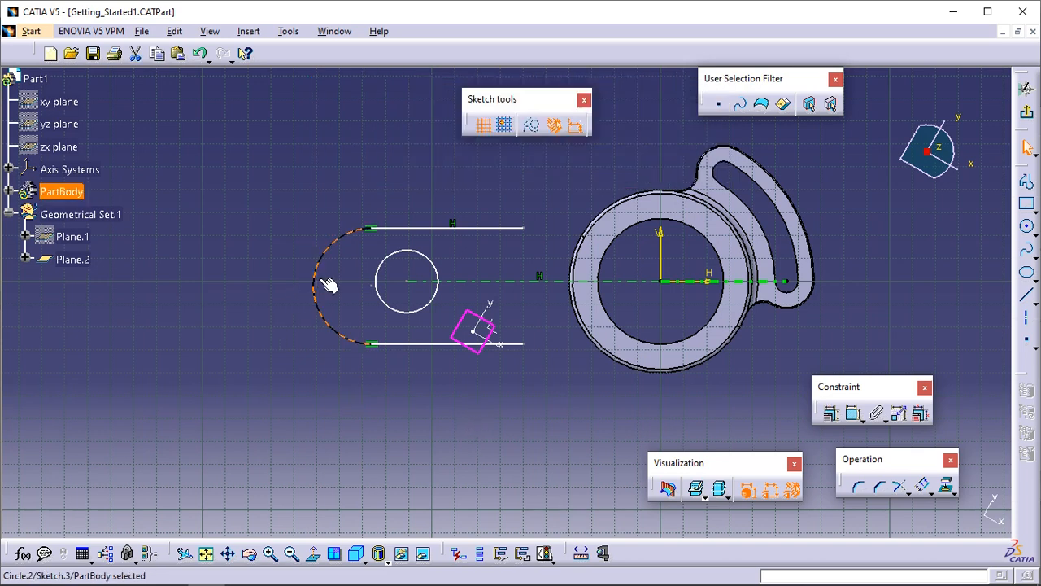
ctrl+click(398, 262)
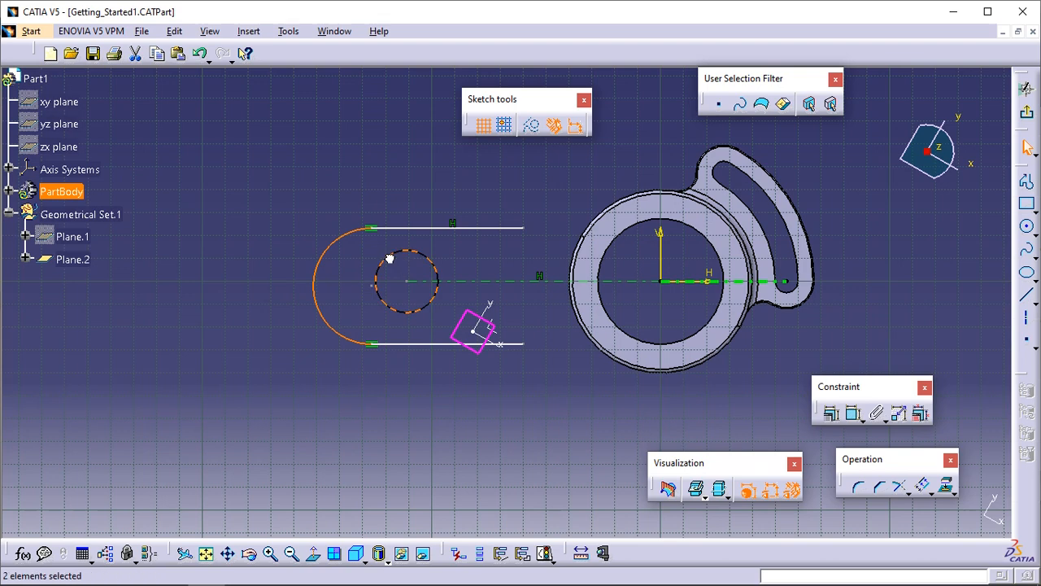
click(831, 415)
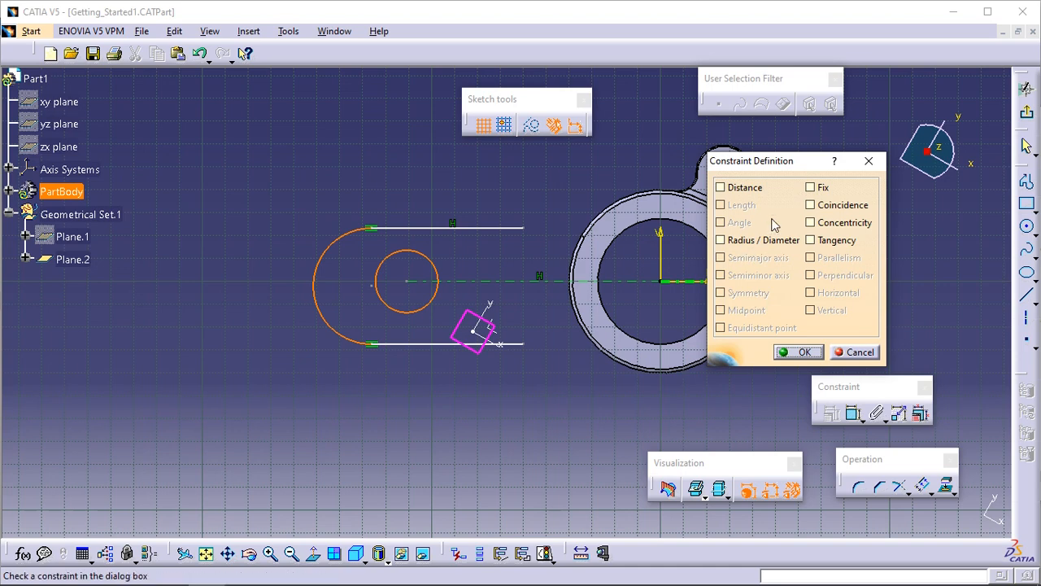
drag(791, 163, 709, 196)
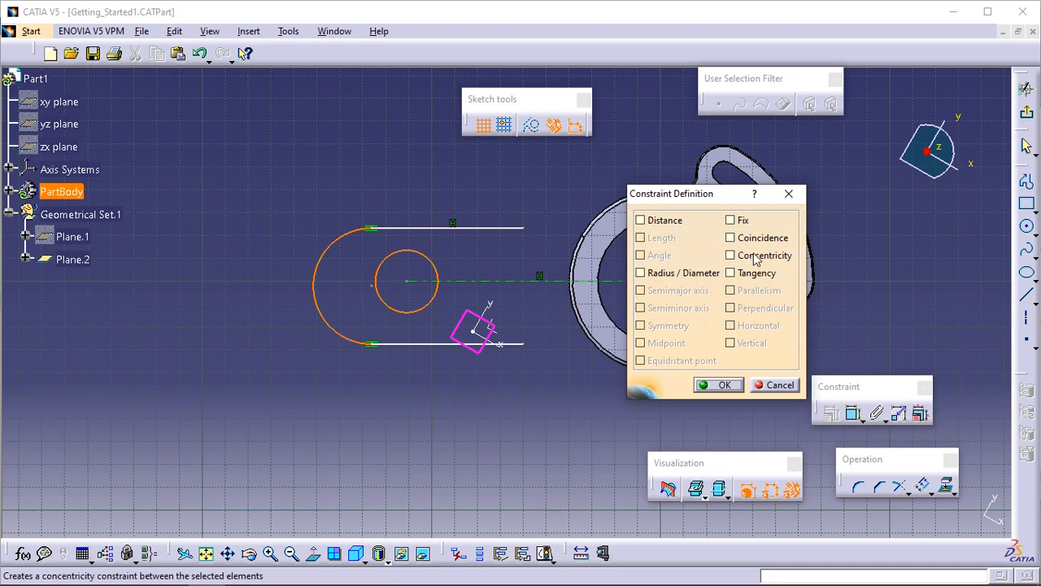
click(731, 255)
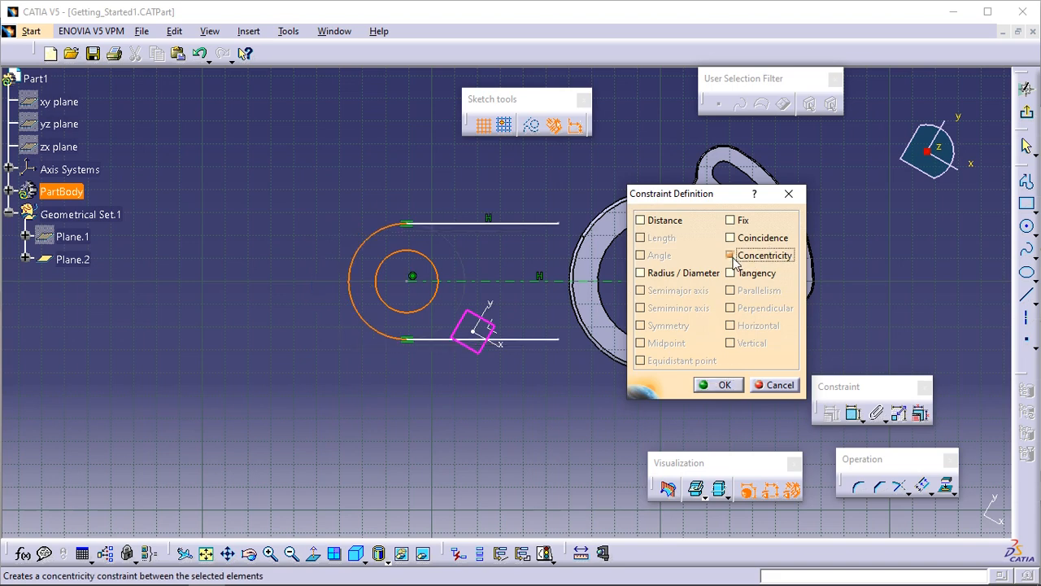
click(718, 387)
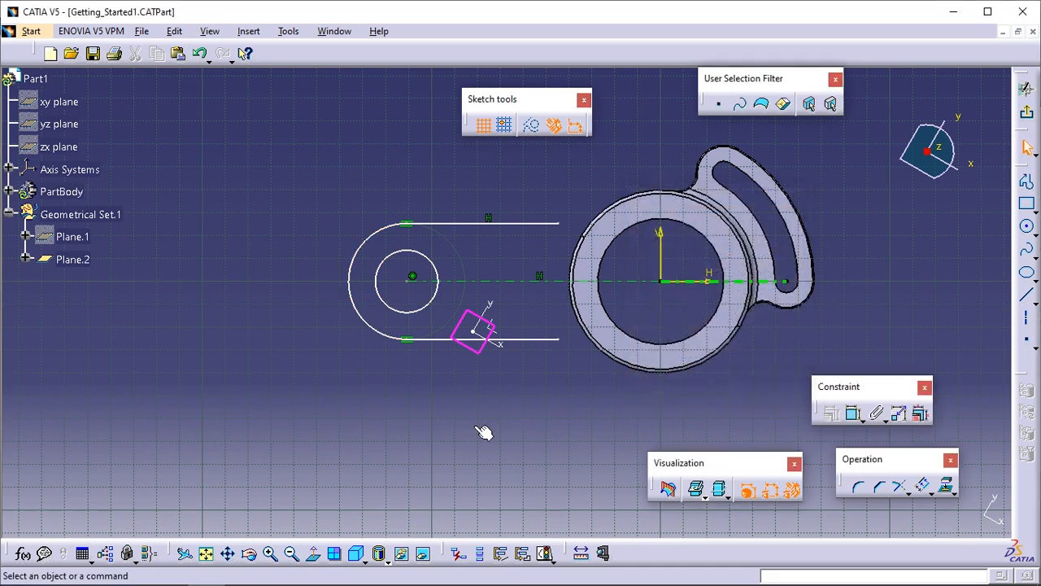
Apply a horizontal constraint to the lower straight line of the U-shaped profile
click(536, 339)
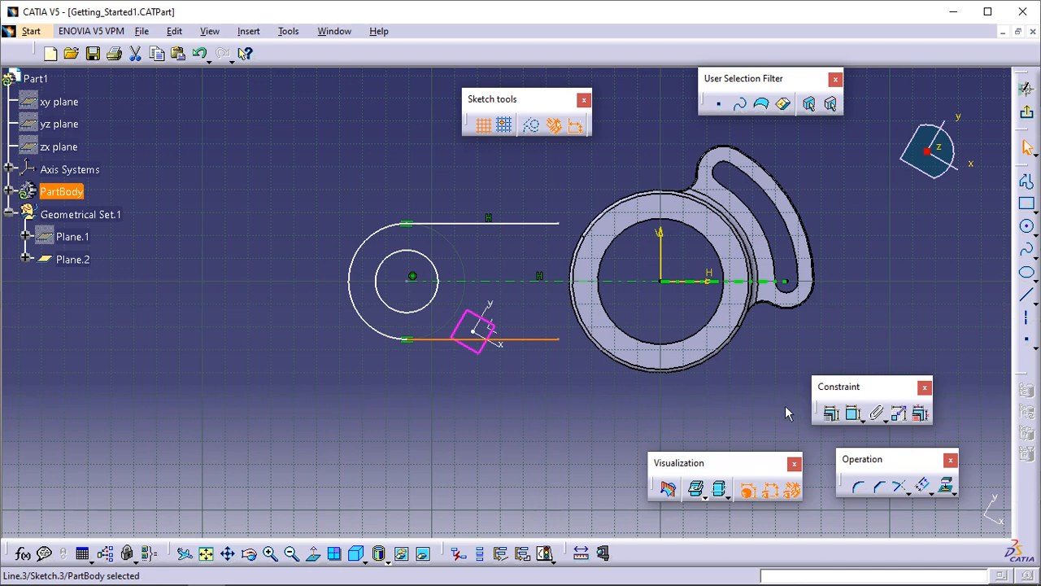
click(832, 414)
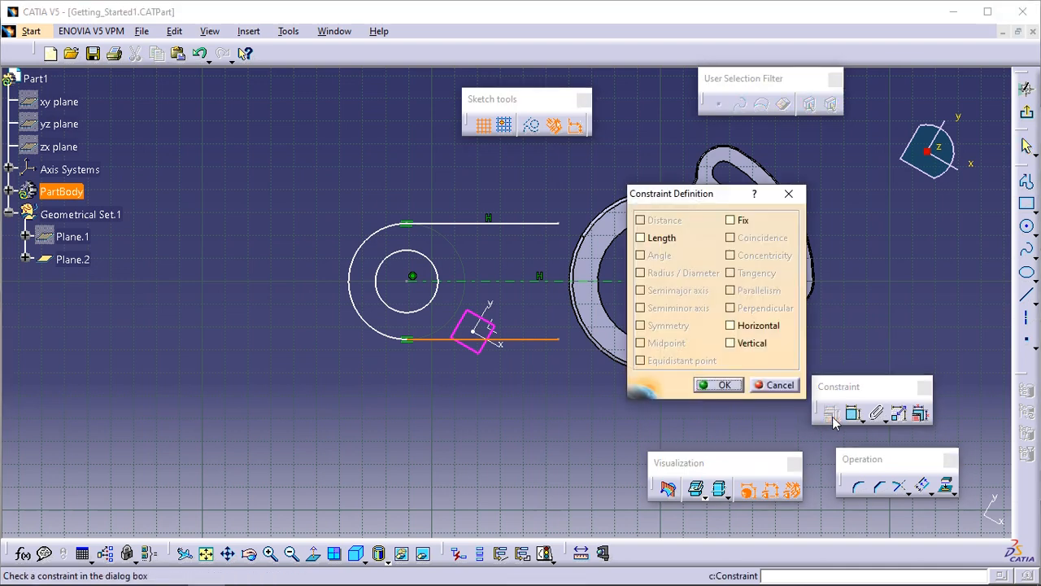
click(732, 327)
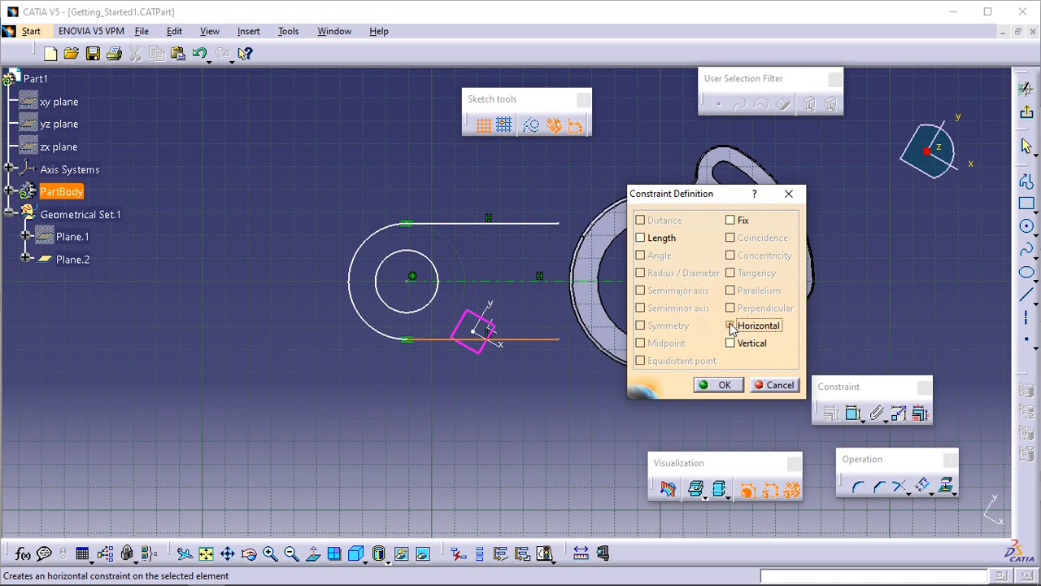
click(732, 326)
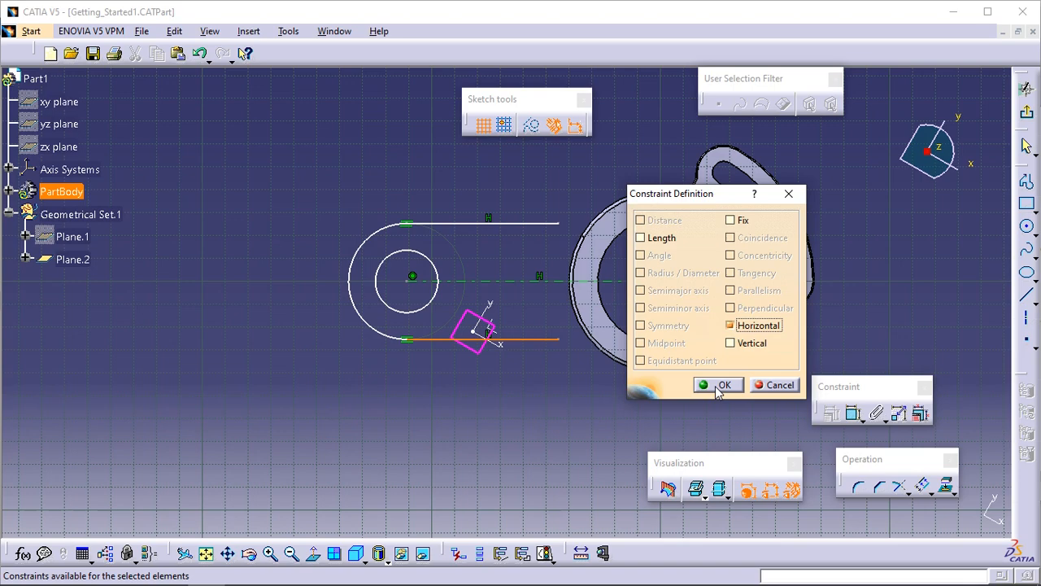
click(718, 387)
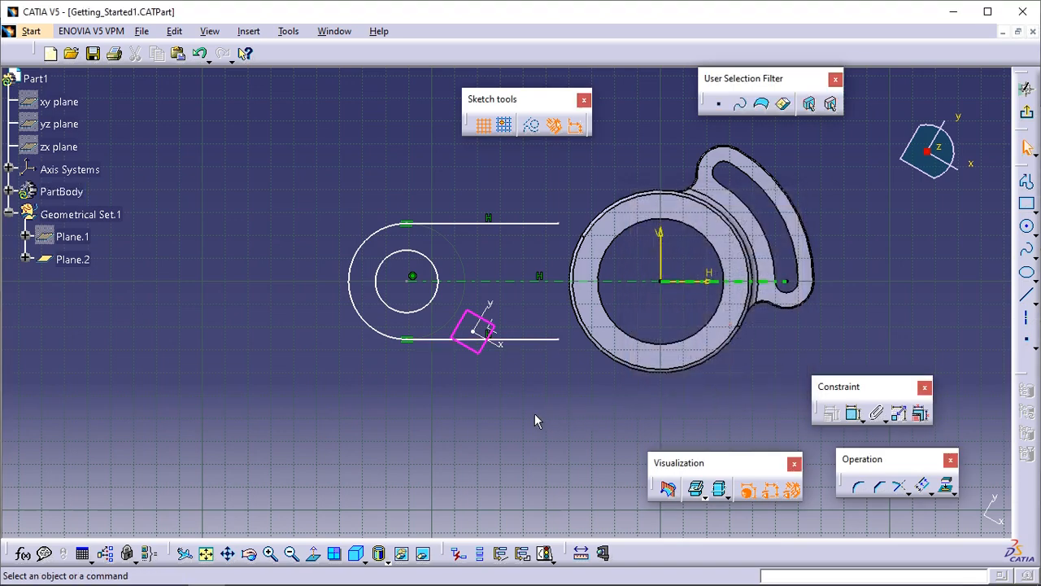
Exit the sketch and return to the 3D part
mouse_move(535, 413)
middle_down()
mouse_move(510, 396)
mouse_move(635, 374)
mouse_move(458, 421)
mouse_move(461, 453)
middle_up()
middle_drag(586, 390, 522, 368)
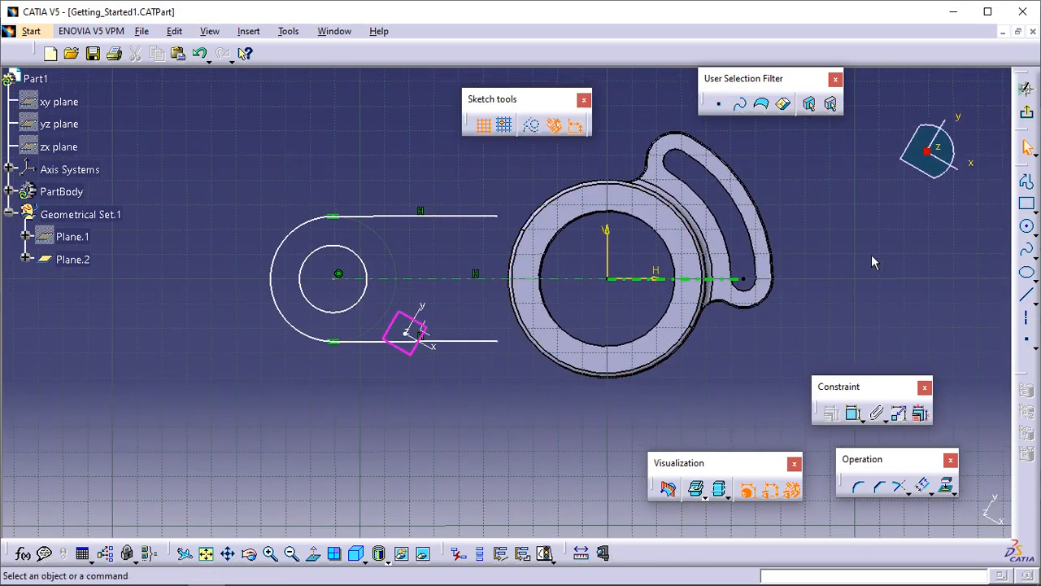
click(1028, 118)
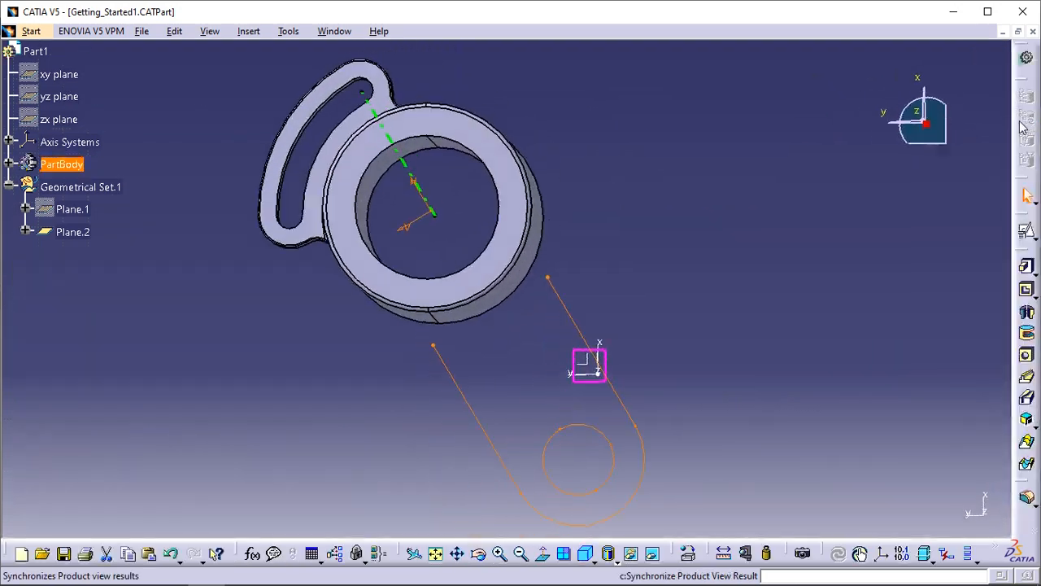
Start a Pad of Dimension type and set its length to 10 mm
mouse_move(612, 265)
middle_down()
mouse_move(721, 288)
mouse_move(706, 358)
mouse_move(447, 349)
mouse_move(594, 272)
mouse_move(570, 281)
mouse_move(723, 342)
middle_up()
click(734, 397)
middle_drag(578, 374, 561, 394)
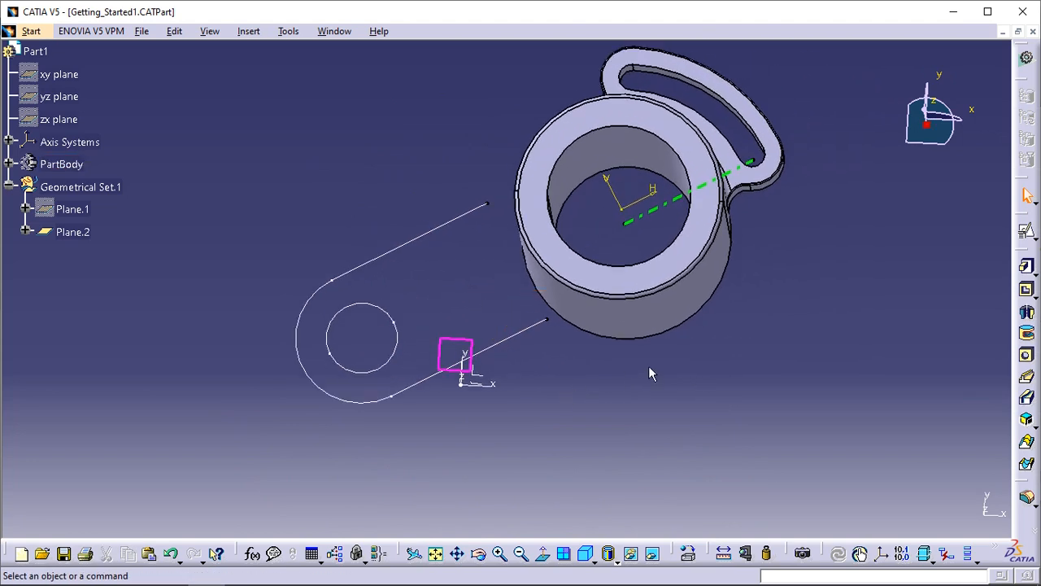
click(1027, 270)
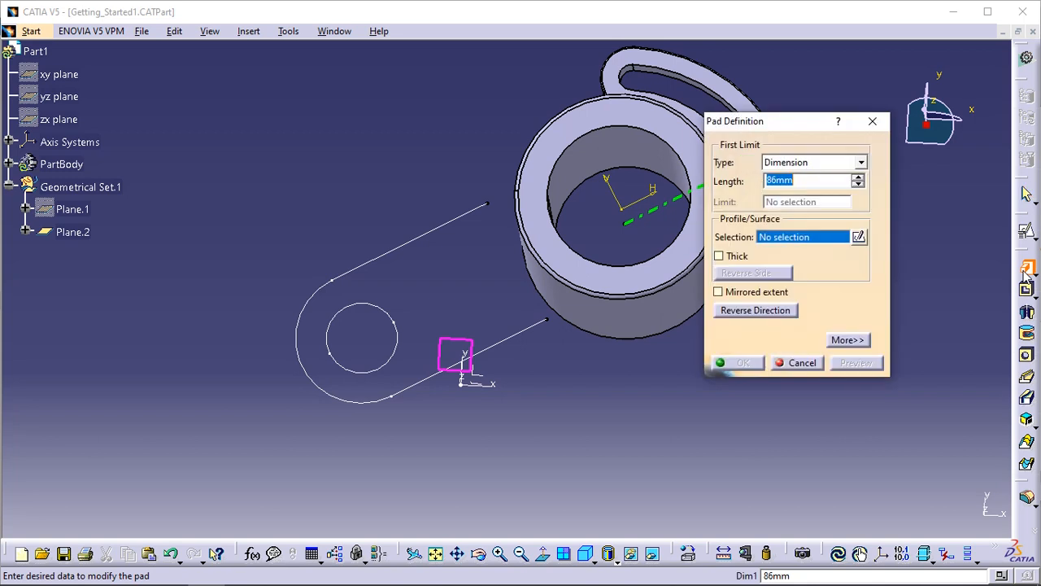
drag(790, 123, 837, 191)
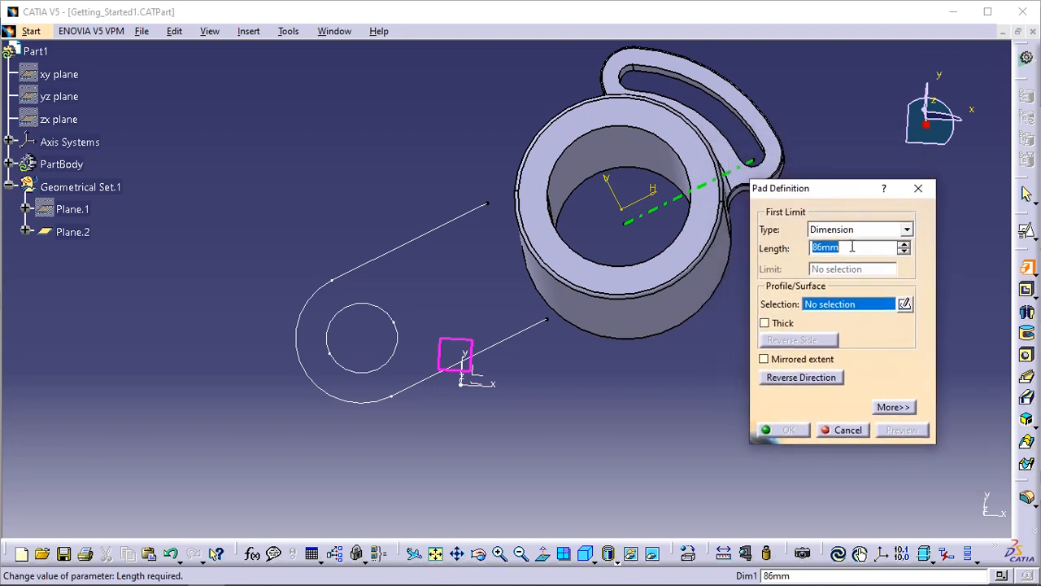
click(852, 247)
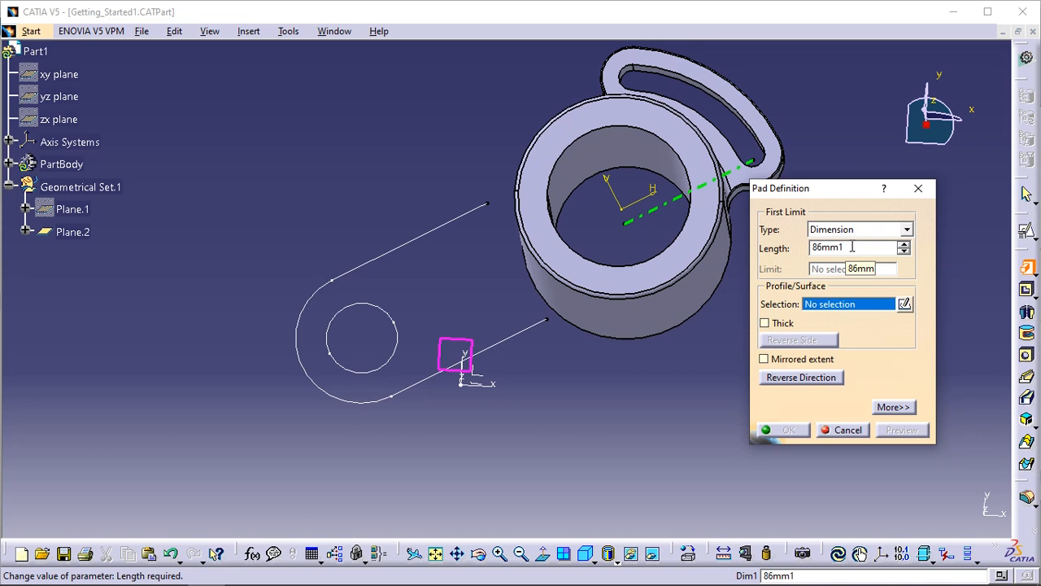
text(10)
double_click(852, 248)
text(10)
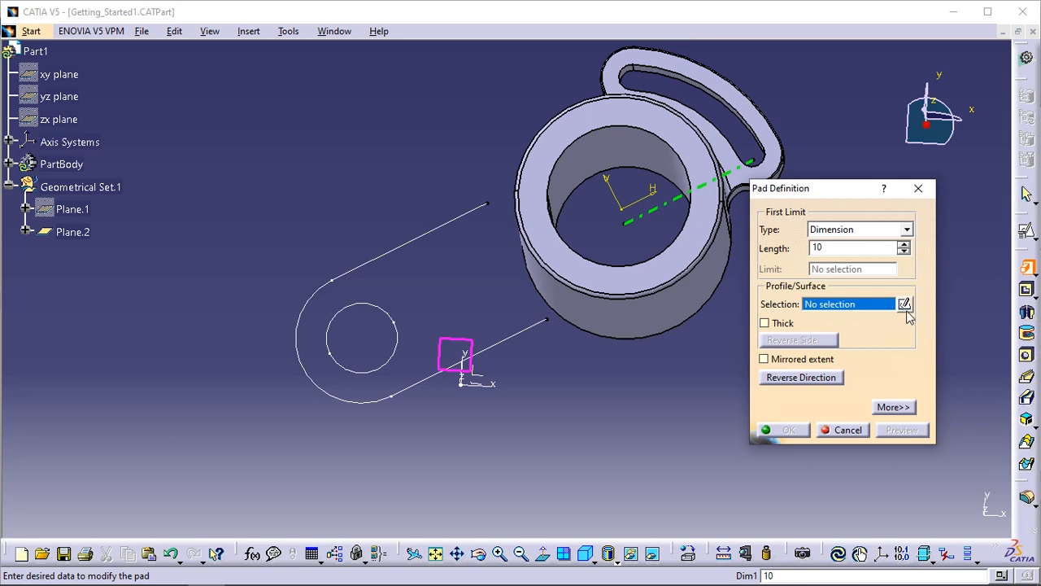
Define the pad's profile from sub-elements, using only the open U-shaped outline of the sketch, and accept the definition
right_click(852, 314)
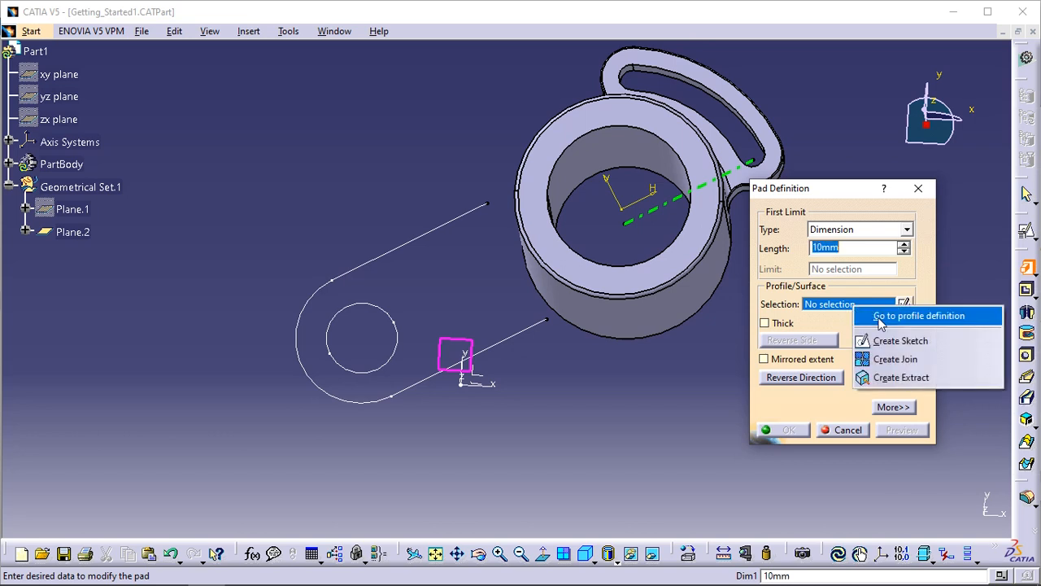
click(881, 317)
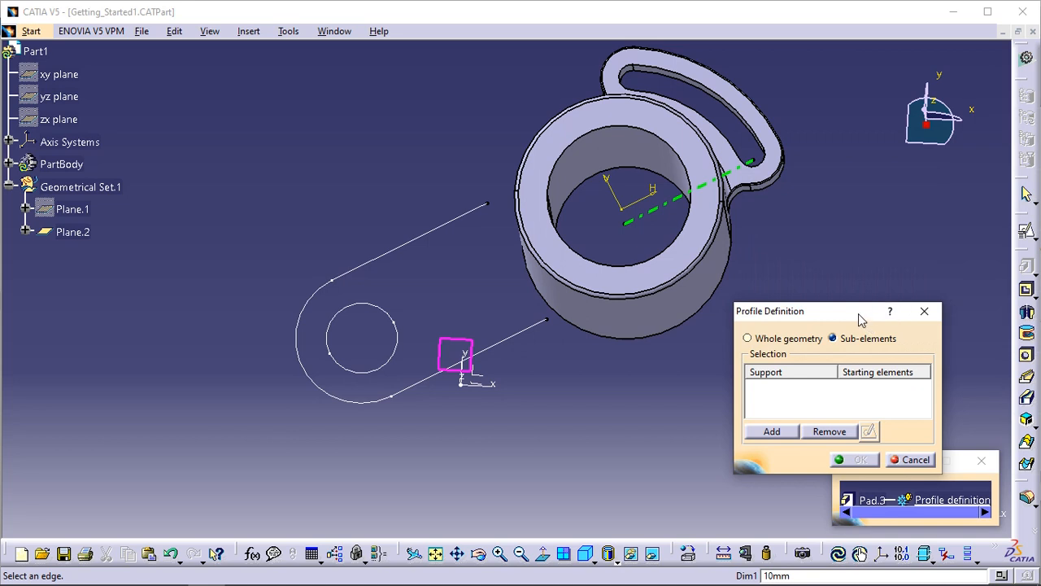
drag(858, 314, 814, 292)
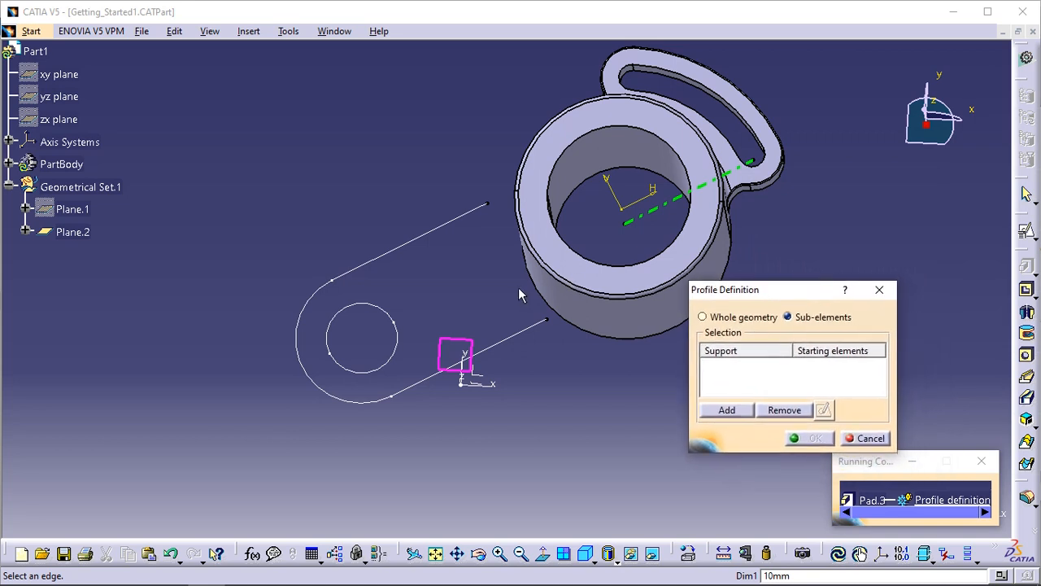
click(304, 324)
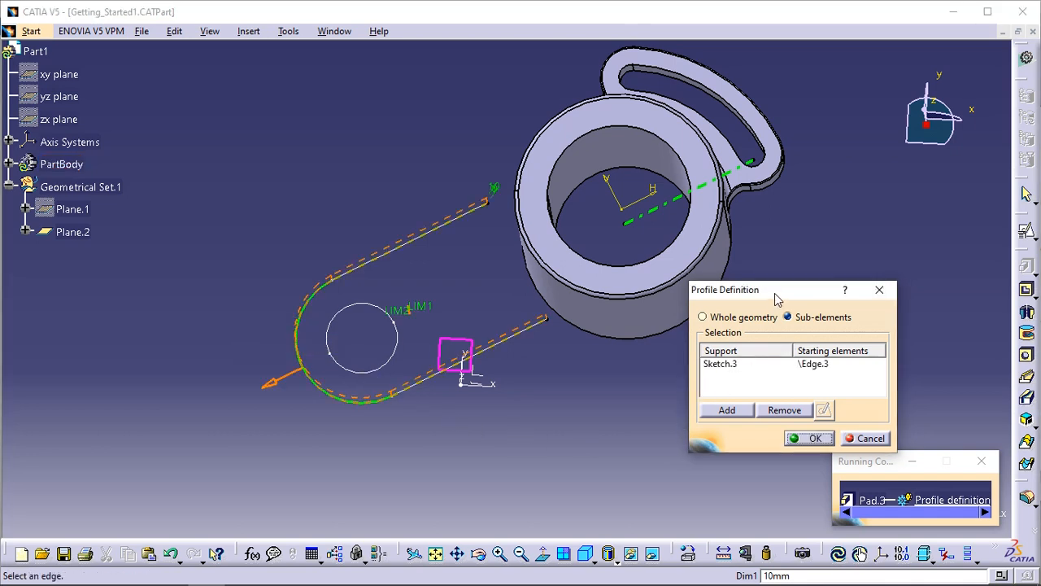
drag(774, 291, 801, 234)
middle_drag(642, 337, 628, 205)
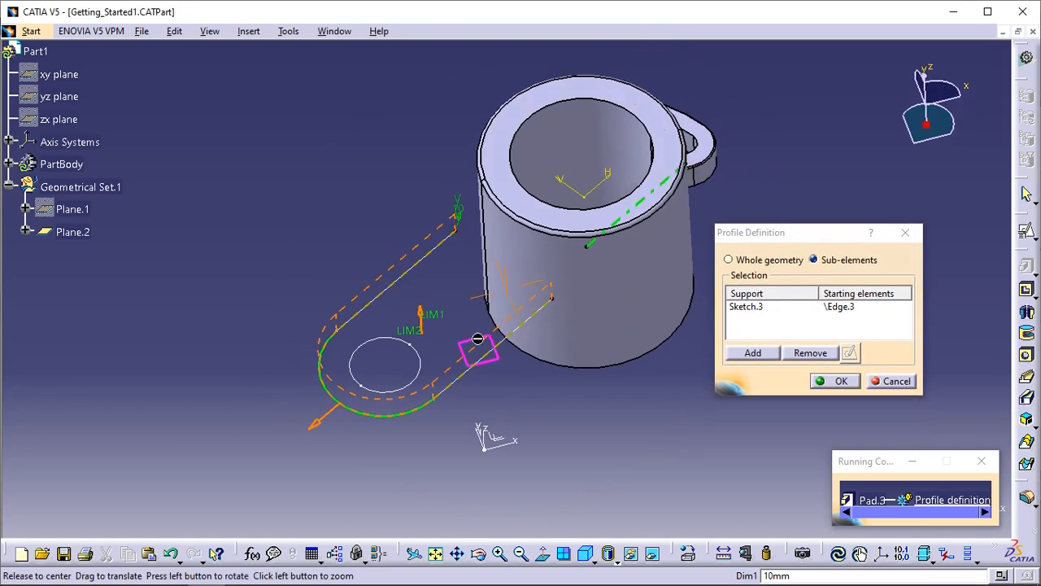
middle_drag(479, 341, 410, 250)
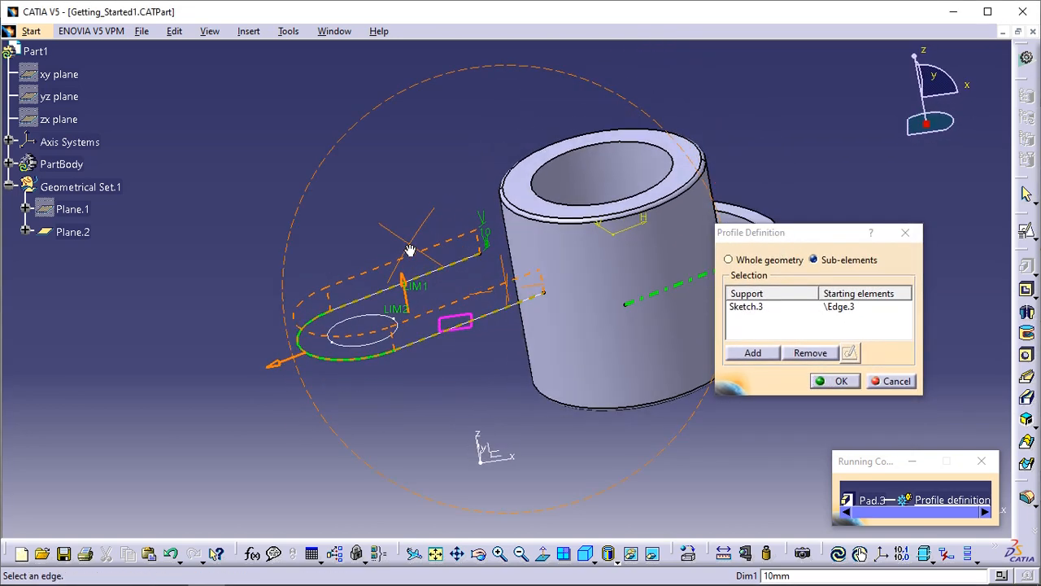
click(840, 381)
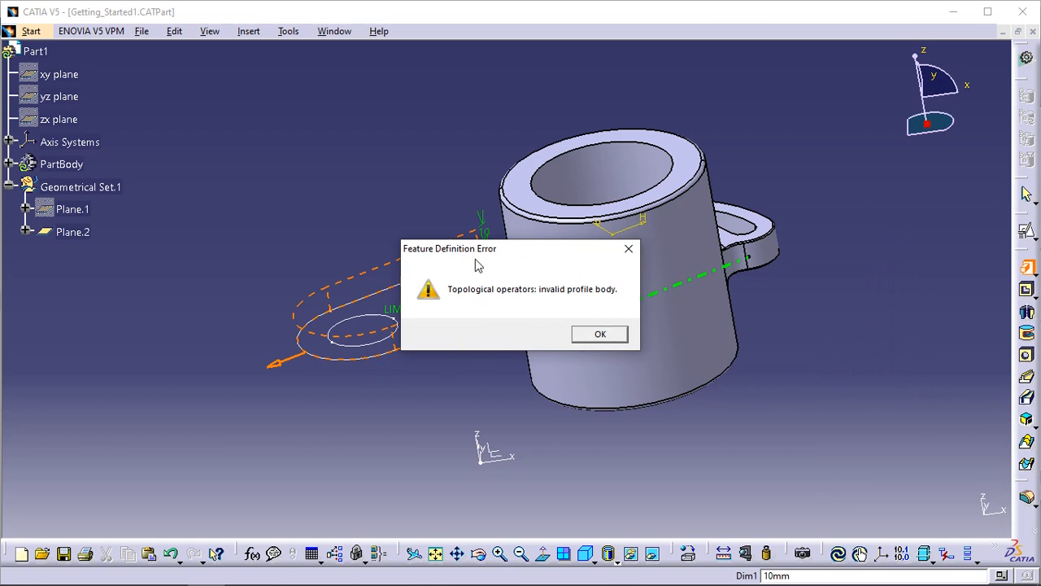
click(600, 336)
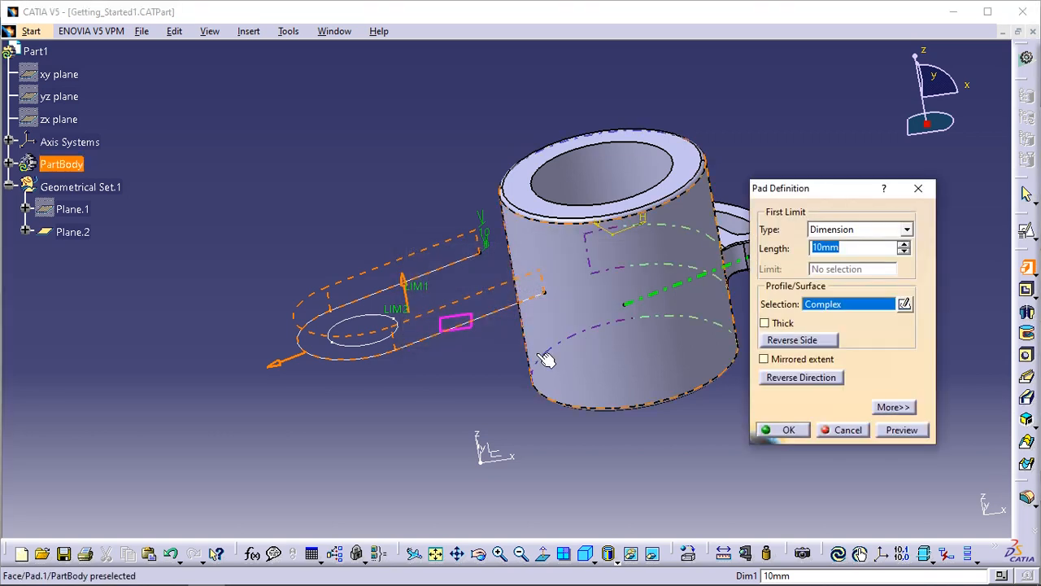
Reverse the pad's side so it fills the inside of the U-shaped outline up to the cylinder, and create the pad
click(795, 340)
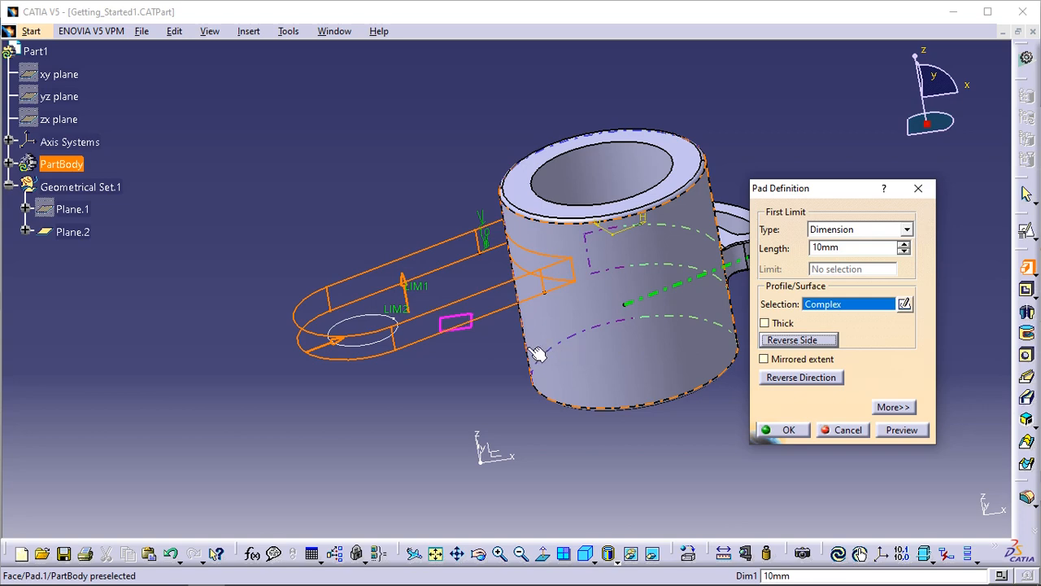
middle_drag(616, 290, 618, 326)
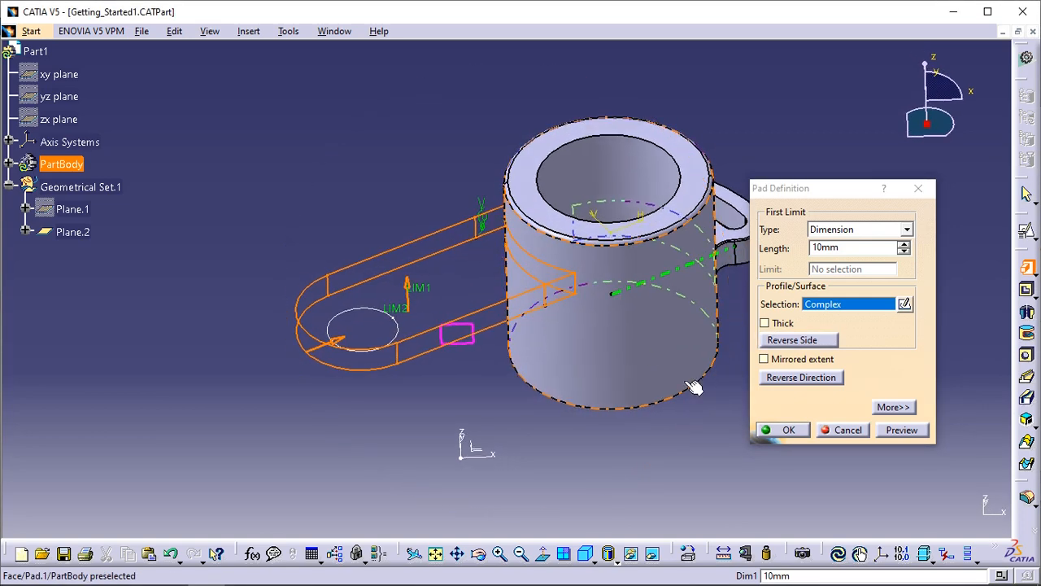
click(785, 437)
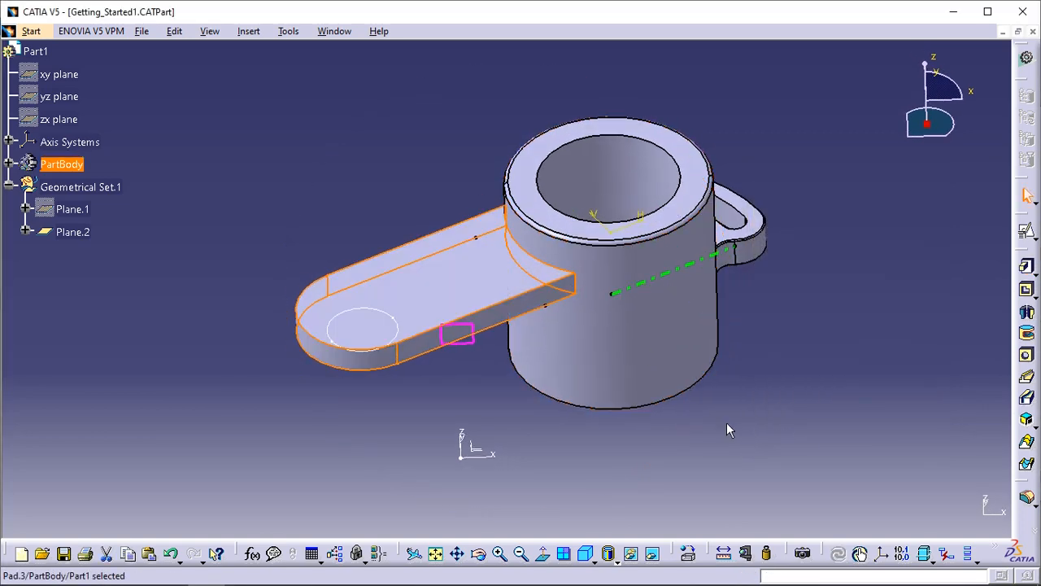
click(697, 441)
Start a Pocket and define its profile from sub-elements, using only the sketch circle at the arm's rounded end
middle_drag(660, 409, 705, 414)
middle_drag(600, 379, 534, 384)
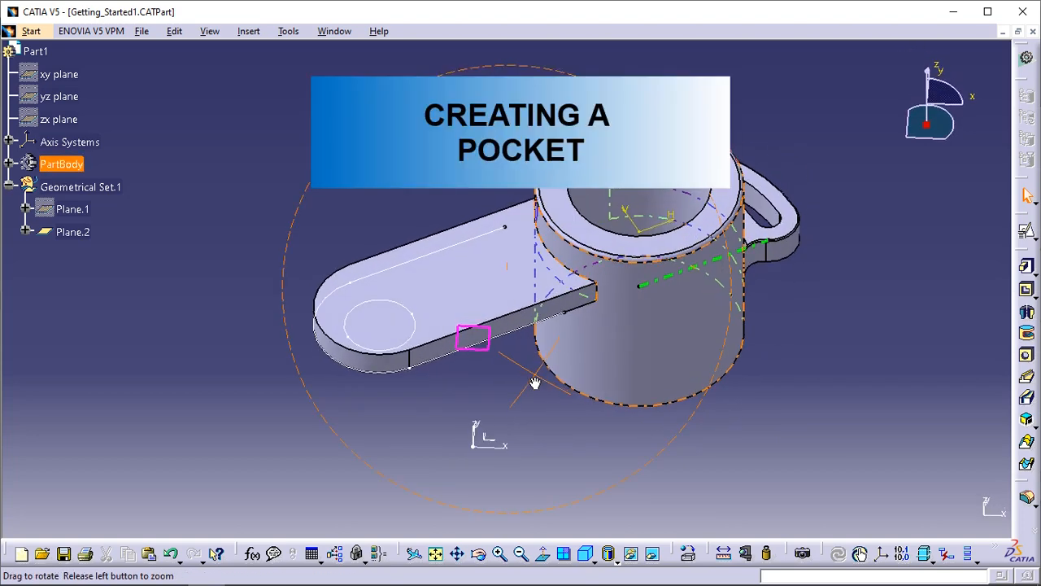
drag(535, 383, 556, 437)
middle_drag(740, 354, 693, 363)
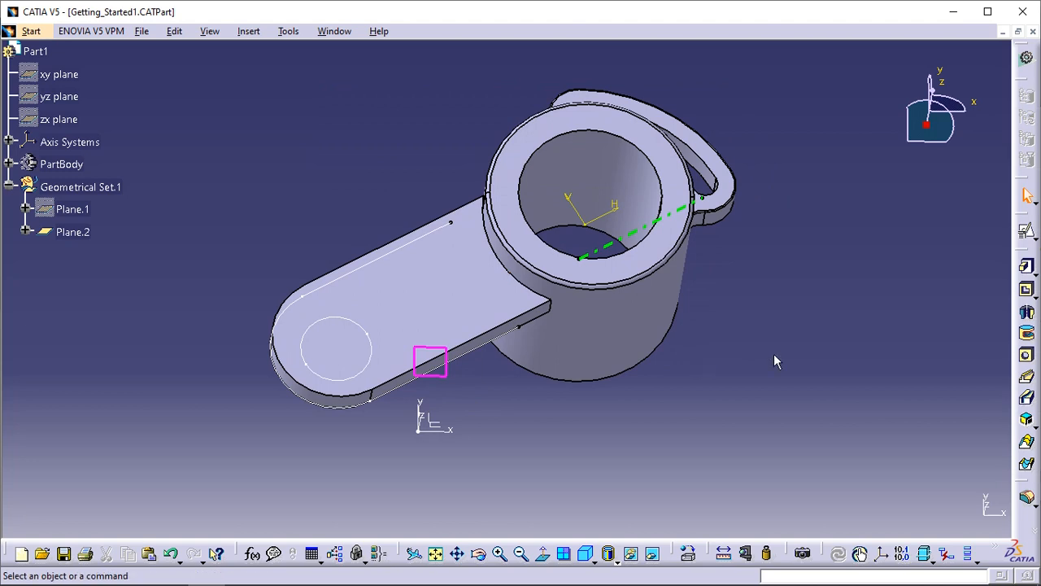
click(1027, 291)
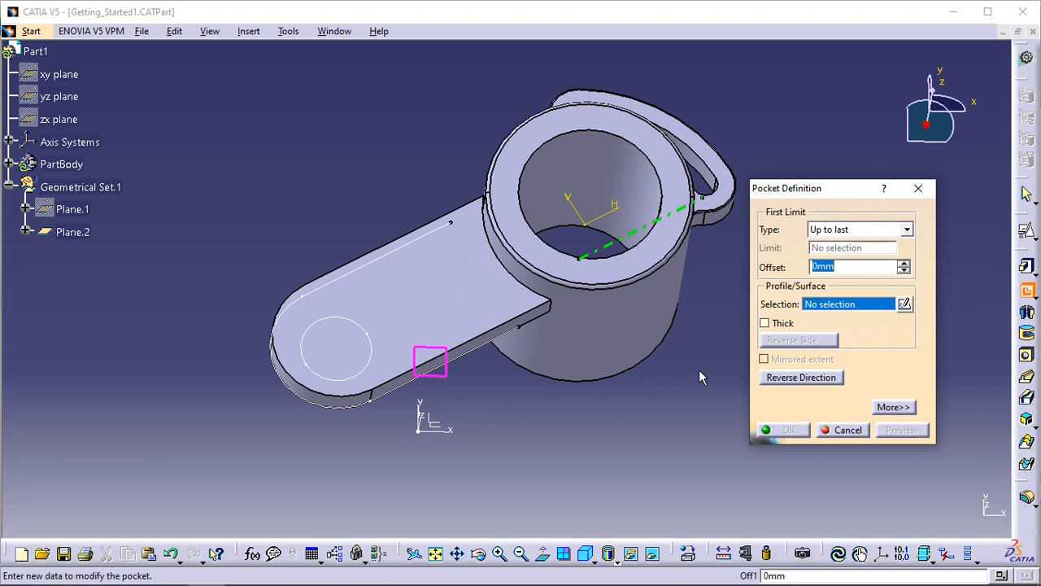
right_click(855, 309)
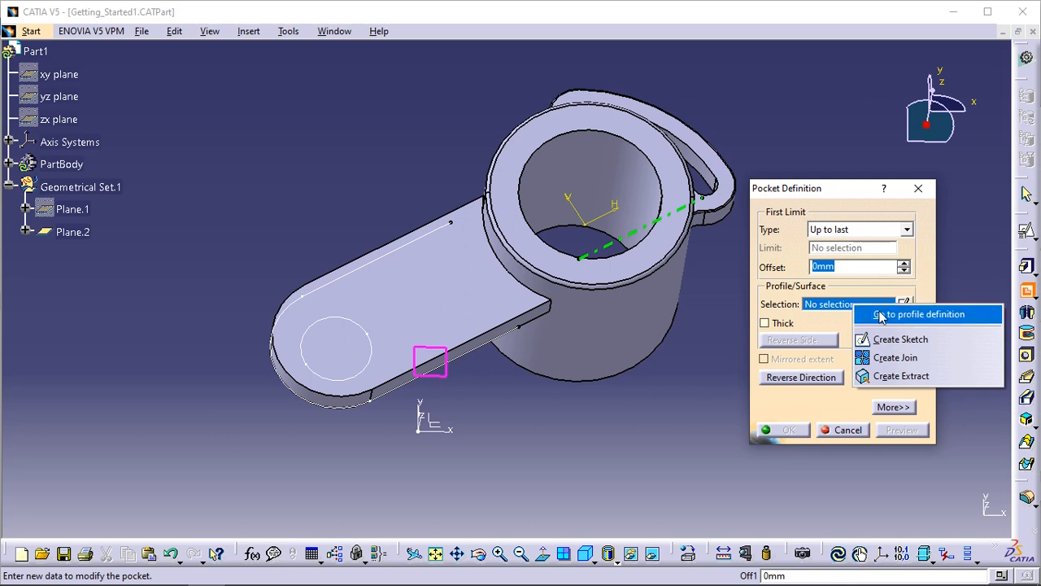
click(883, 316)
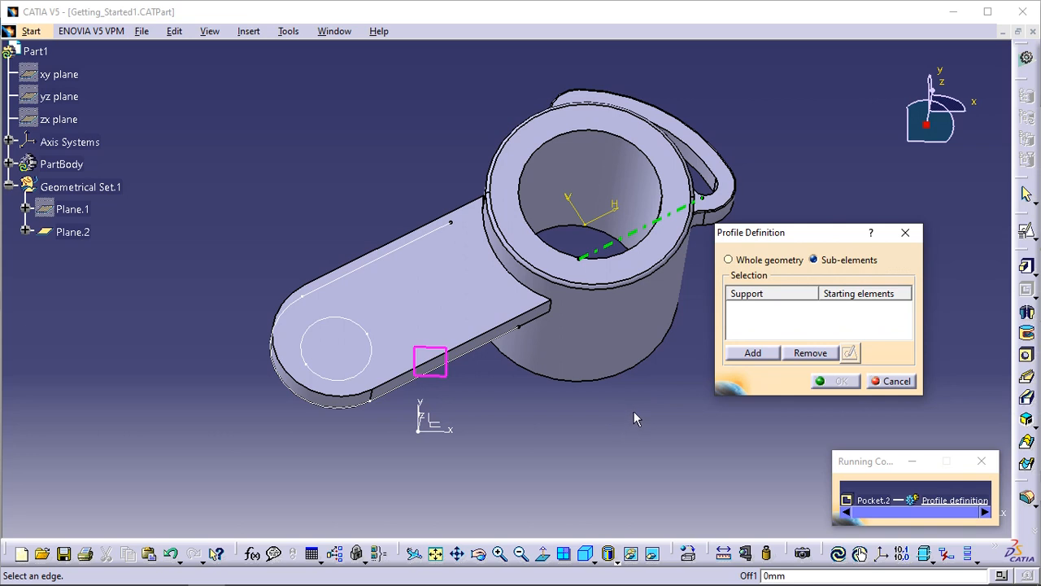
drag(788, 234, 742, 266)
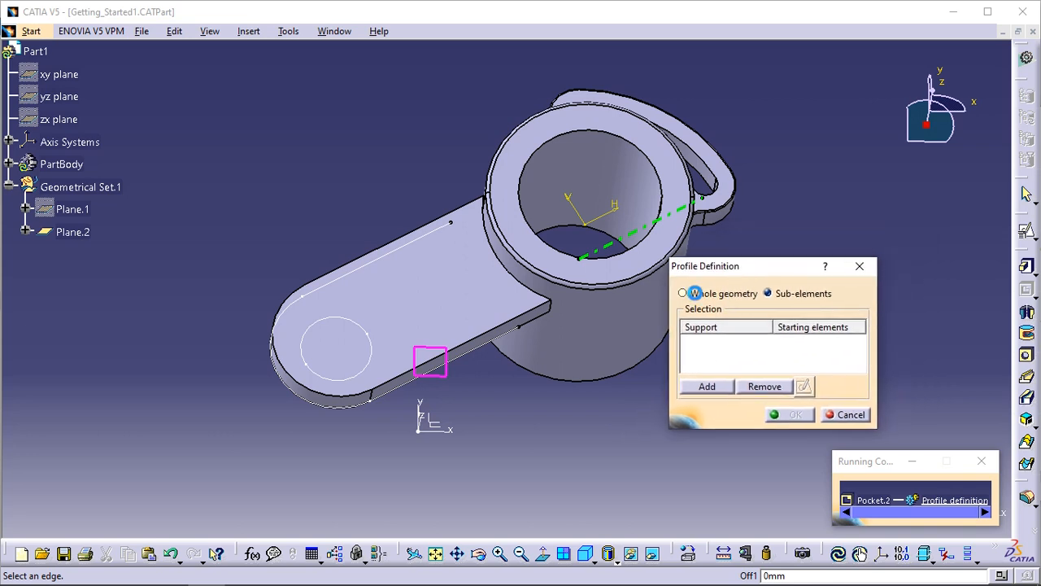
click(365, 328)
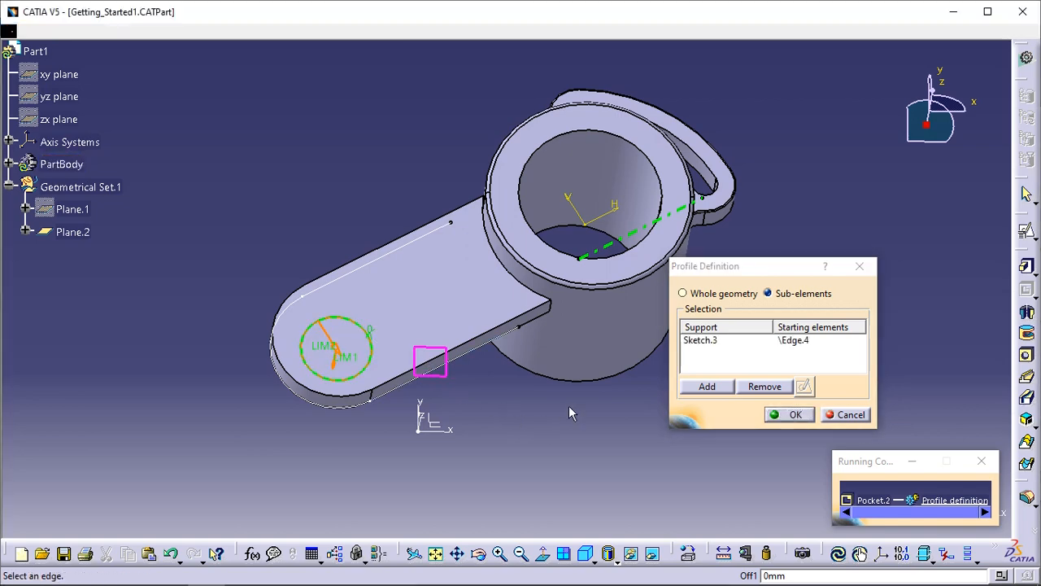
Reverse the pocket's direction so it cuts upward through the arm, and accept the profile definition
scroll(570, 412, down, 1)
middle_drag(570, 412, 542, 290)
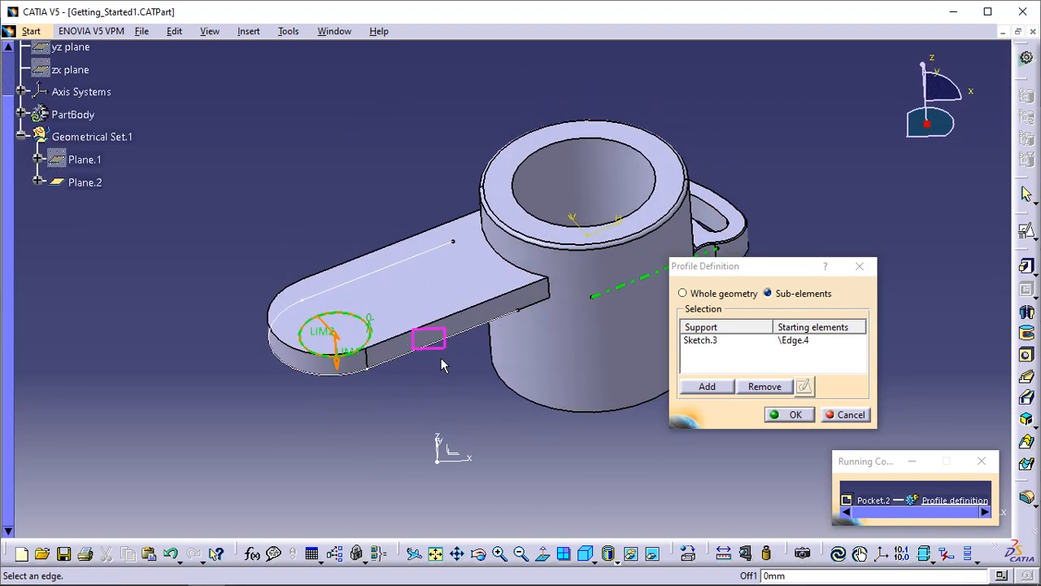
click(346, 363)
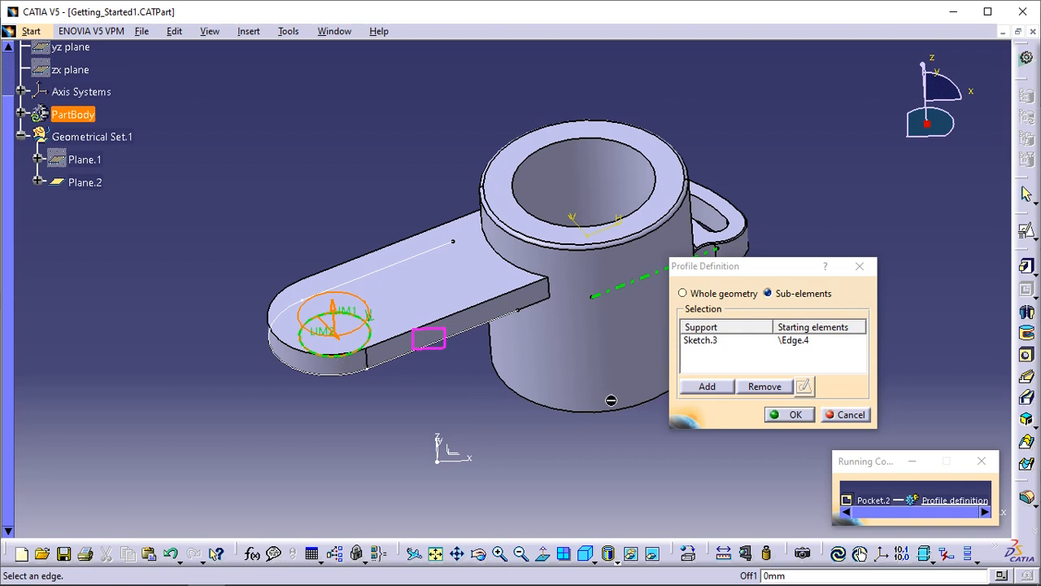
middle_drag(462, 355, 468, 368)
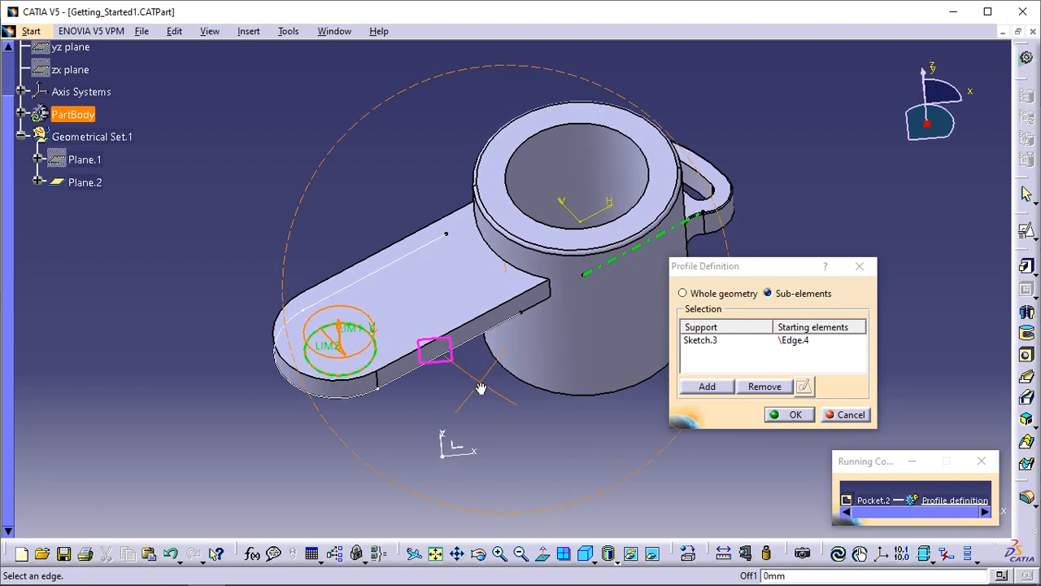
click(787, 416)
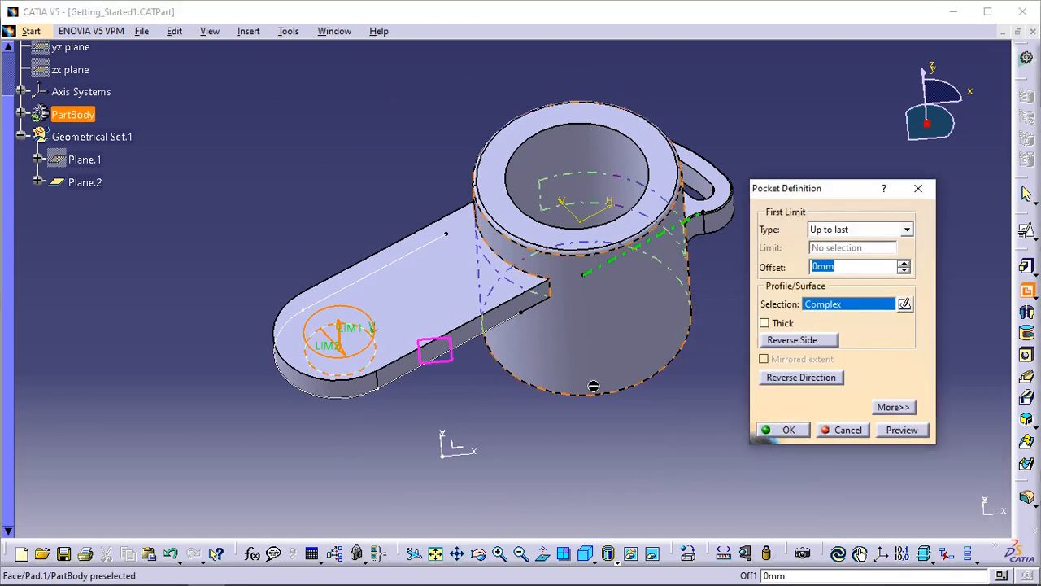
Set the pocket's first limit type to Up to last and create the pocket
middle_drag(480, 339, 478, 294)
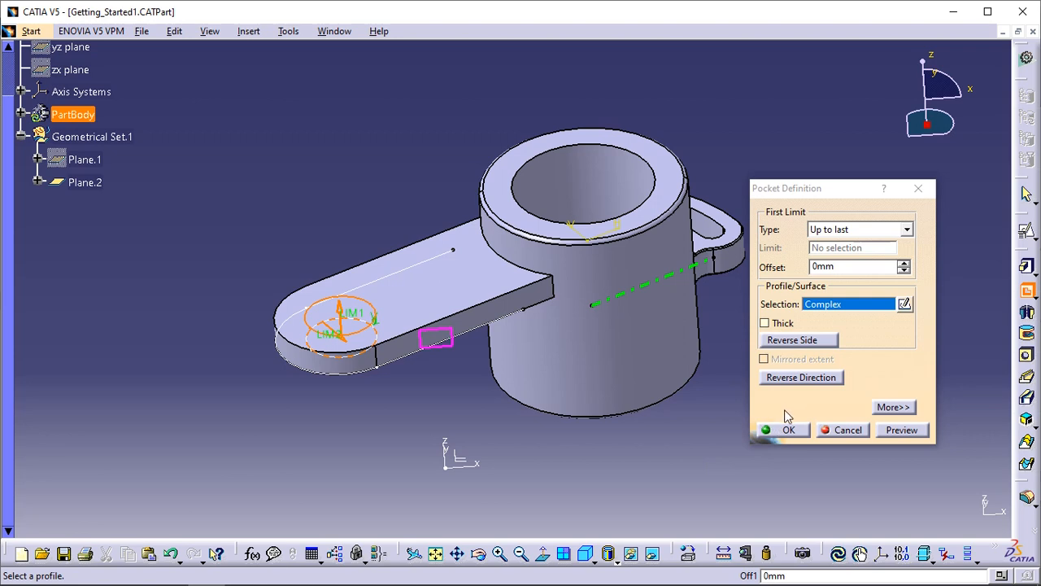
click(889, 231)
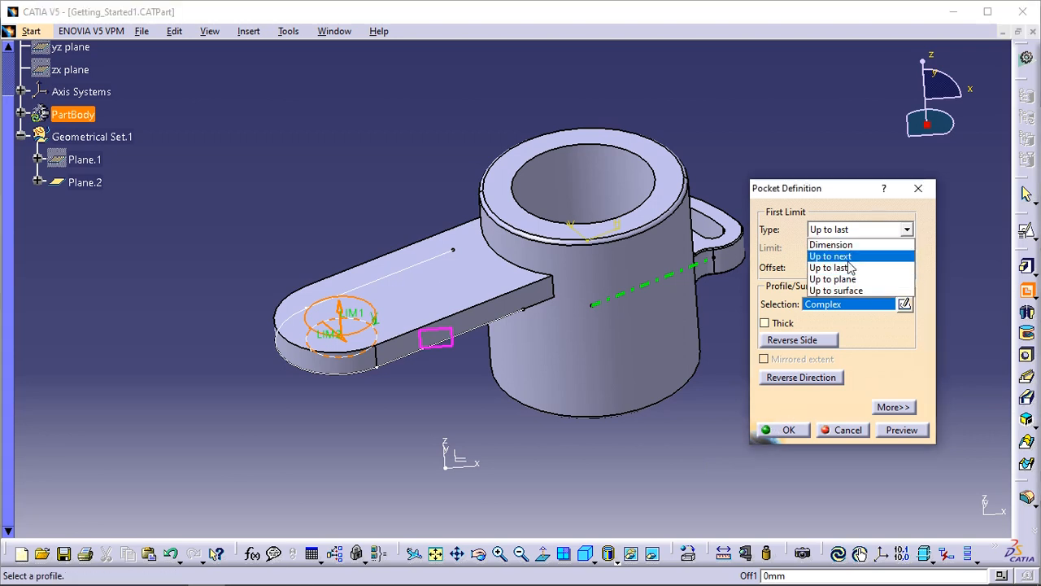
click(850, 269)
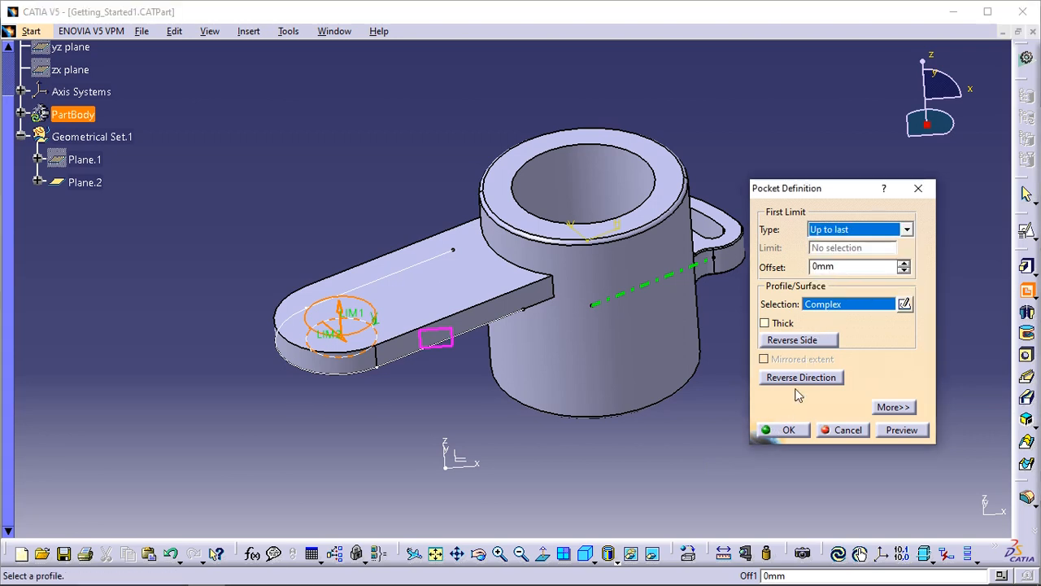
click(786, 431)
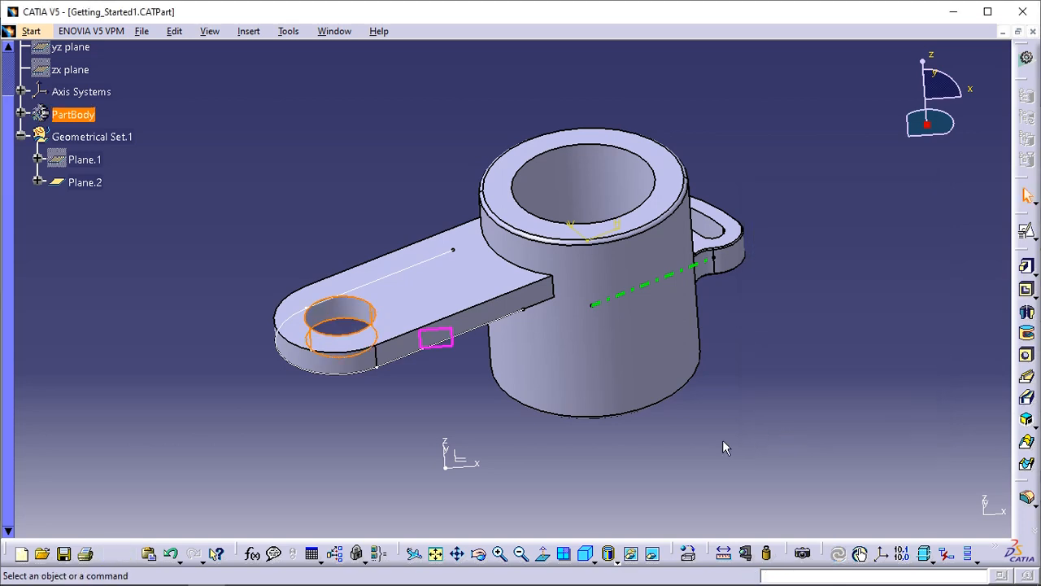
Open the handle's sketch, Sketch.2 under Pad.2, for editing
middle_drag(591, 353, 773, 288)
middle_drag(634, 335, 513, 306)
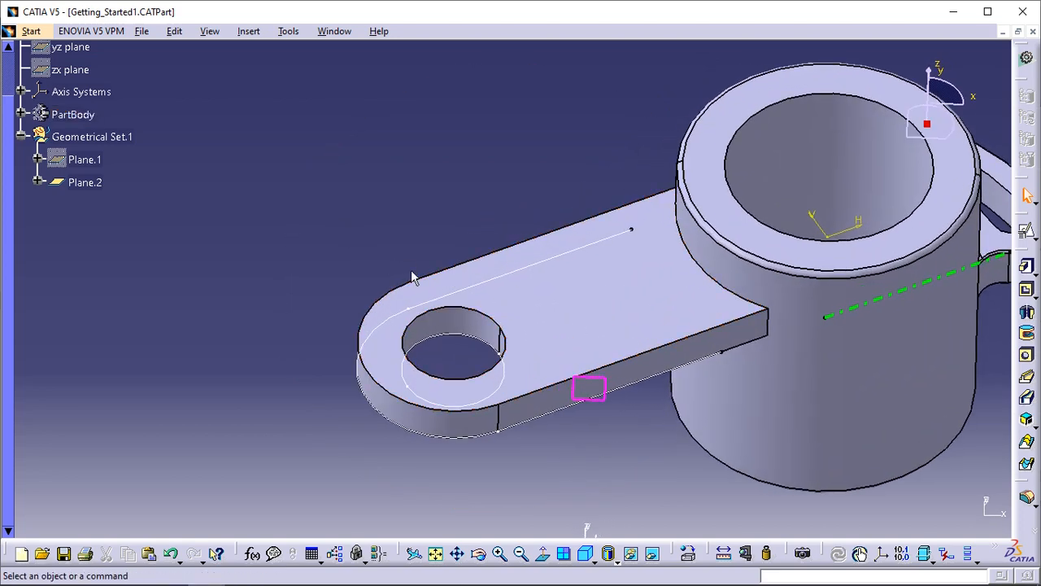
middle_drag(674, 449, 567, 439)
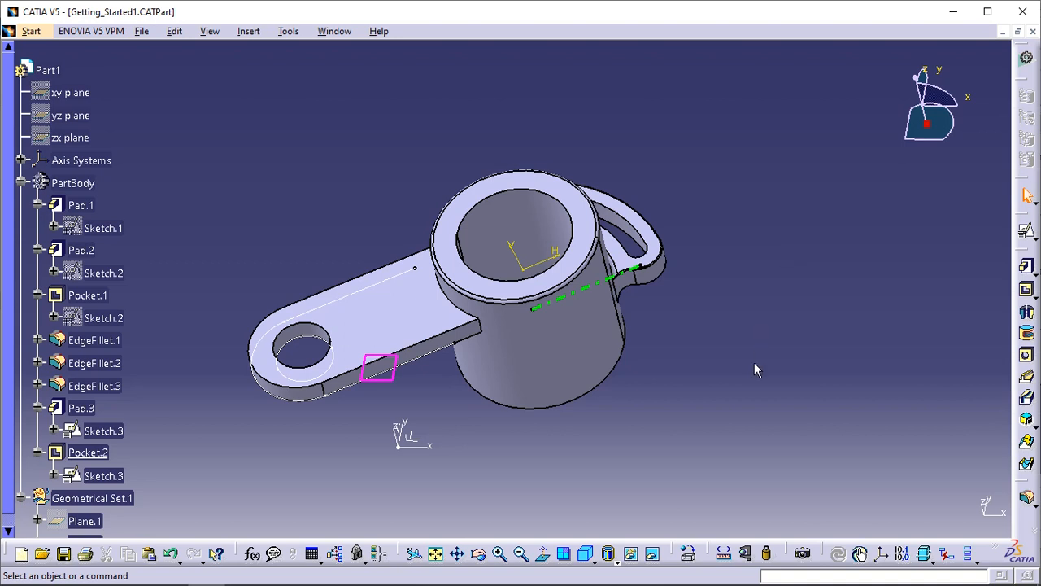
middle_drag(626, 372, 760, 318)
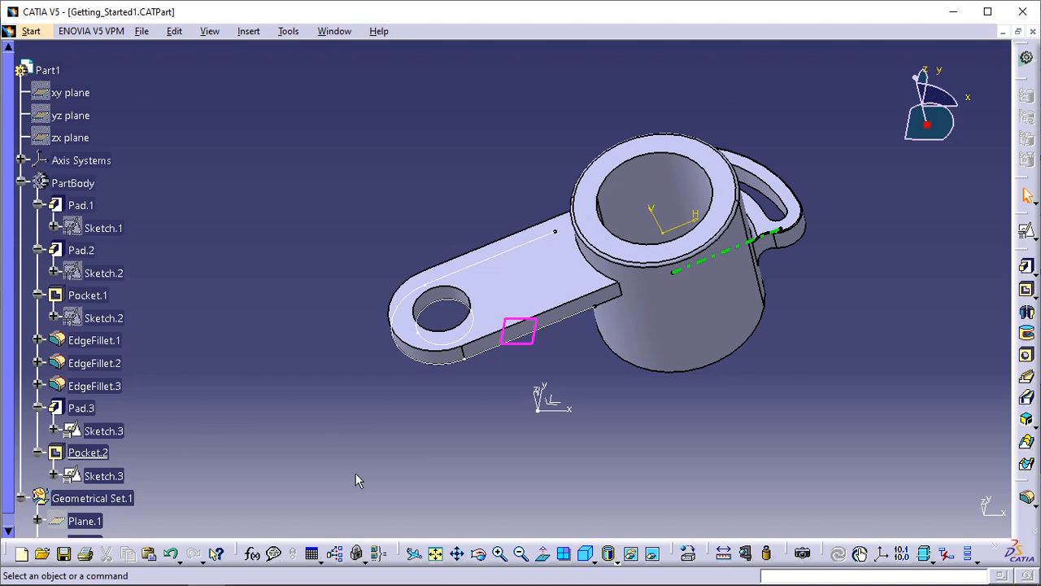
double_click(112, 278)
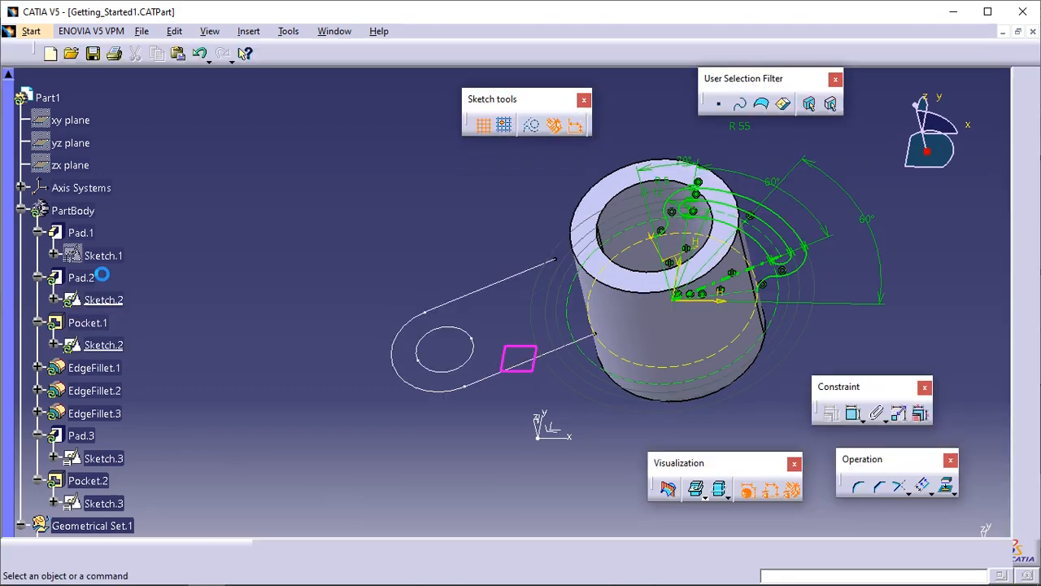
Rotate the view away from the sketch plane and restore it with Normal View
mouse_move(537, 272)
middle_down()
mouse_move(431, 320)
mouse_move(346, 386)
middle_up()
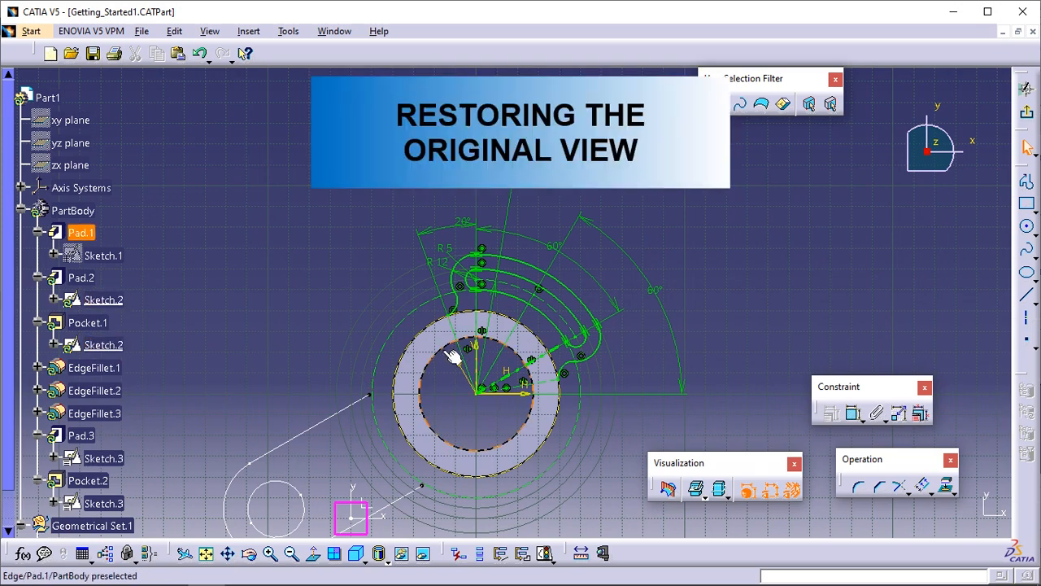
middle_drag(648, 348, 640, 325)
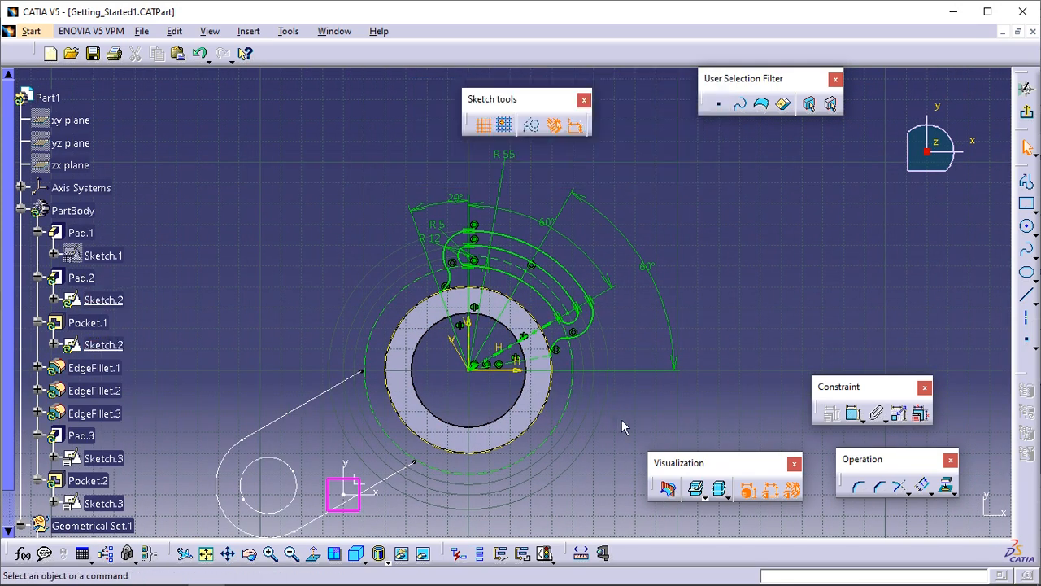
mouse_move(622, 420)
middle_down()
mouse_move(542, 399)
mouse_move(502, 356)
mouse_move(485, 279)
mouse_move(579, 363)
mouse_move(537, 337)
mouse_move(486, 364)
middle_up()
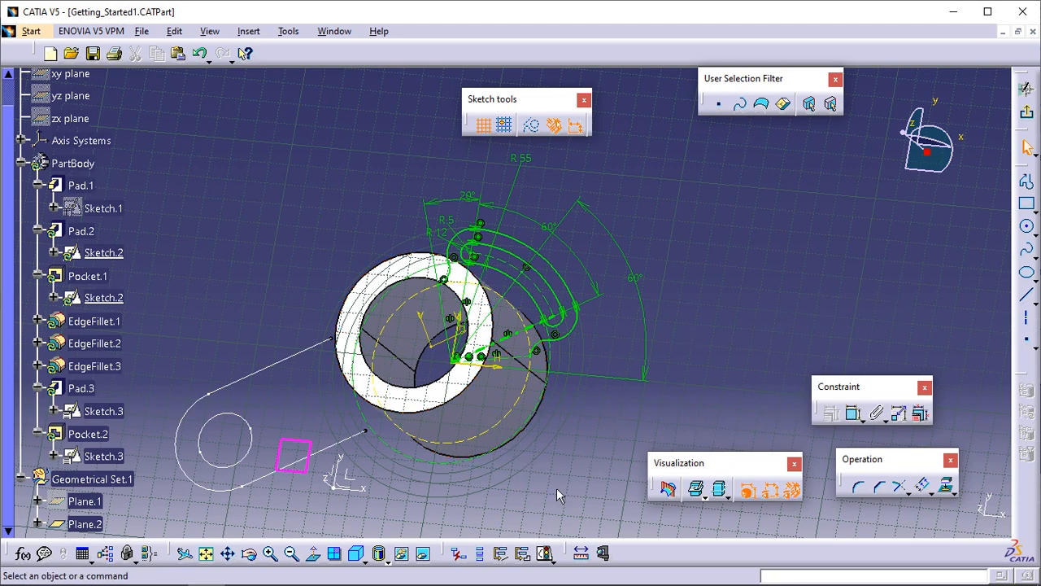
click(315, 556)
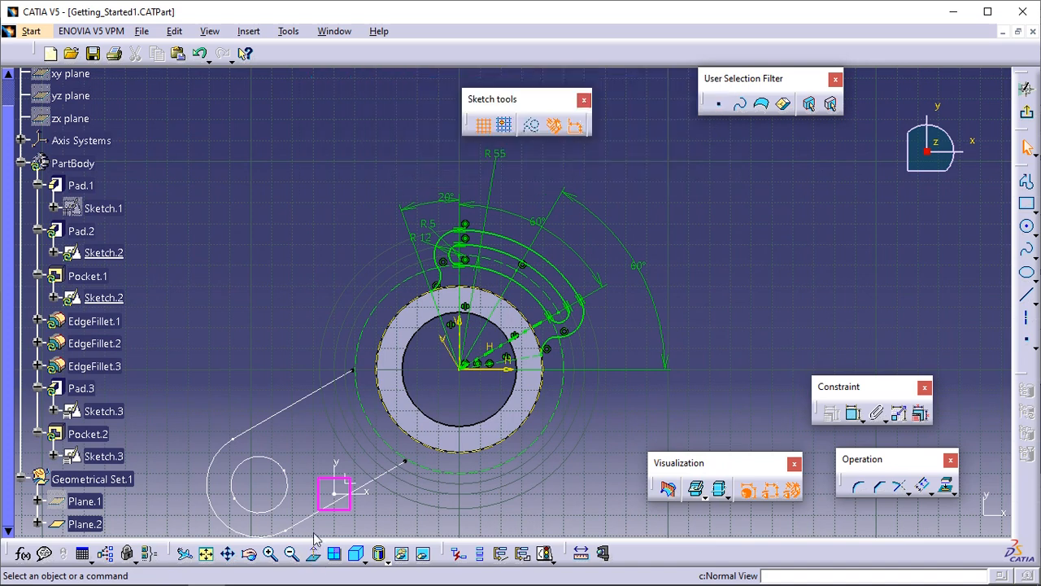
Flip the view to the opposite side of the sketch plane, and flip it back to the original orientation
middle_drag(357, 432, 372, 406)
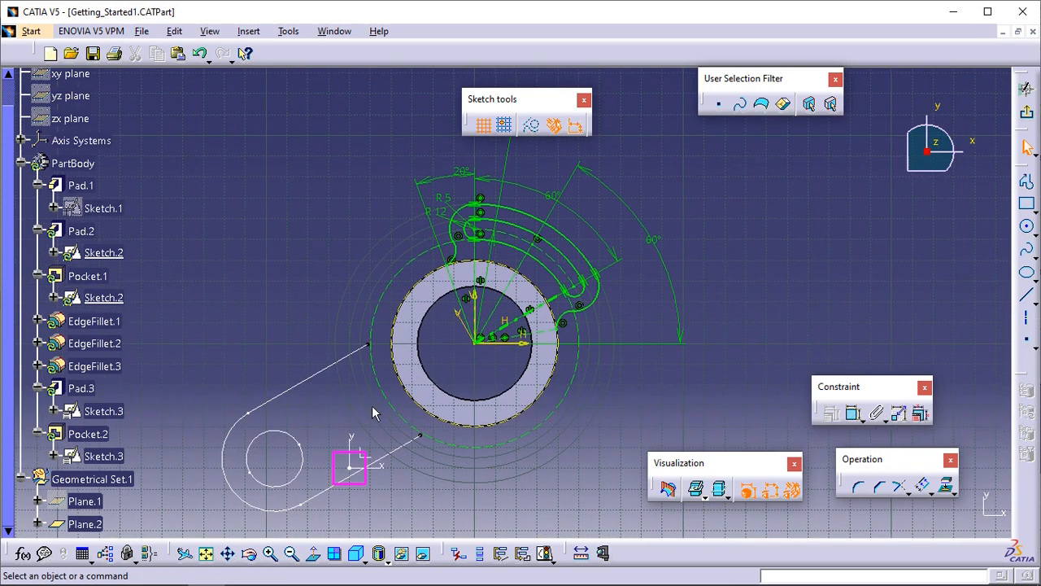
click(315, 557)
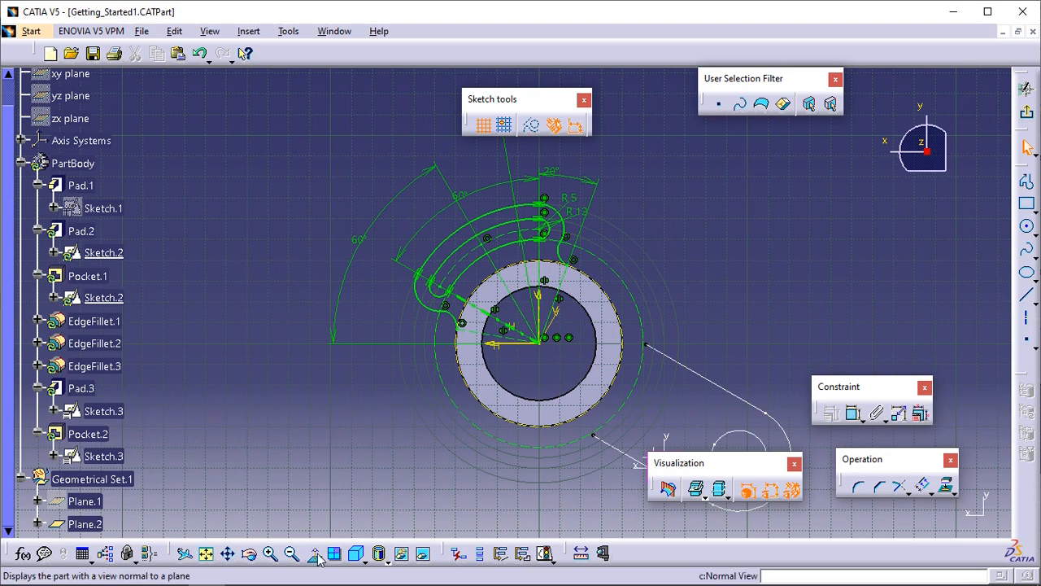
click(314, 554)
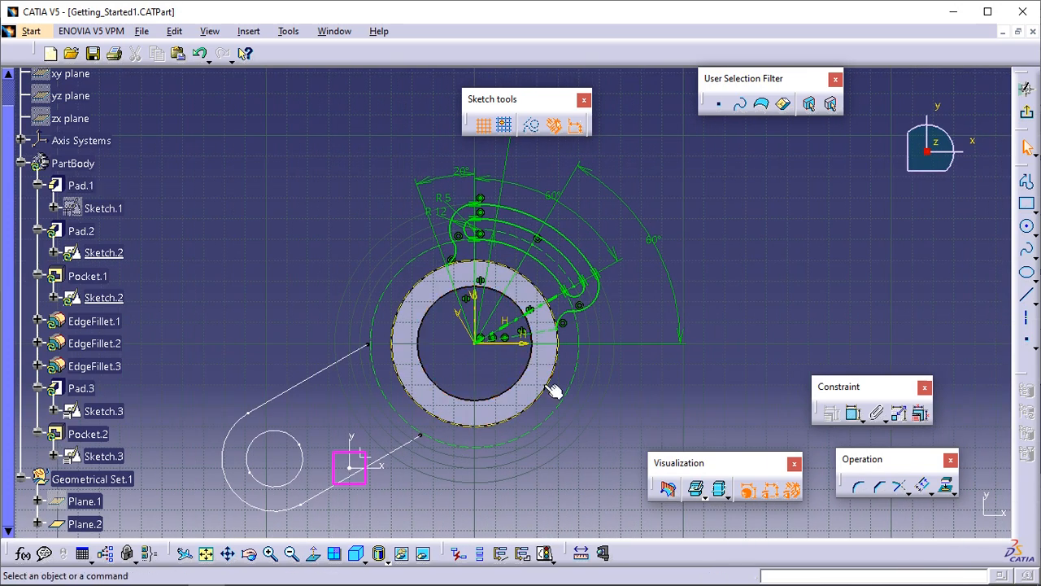
mouse_move(581, 358)
middle_down()
mouse_move(542, 400)
mouse_move(556, 391)
middle_up()
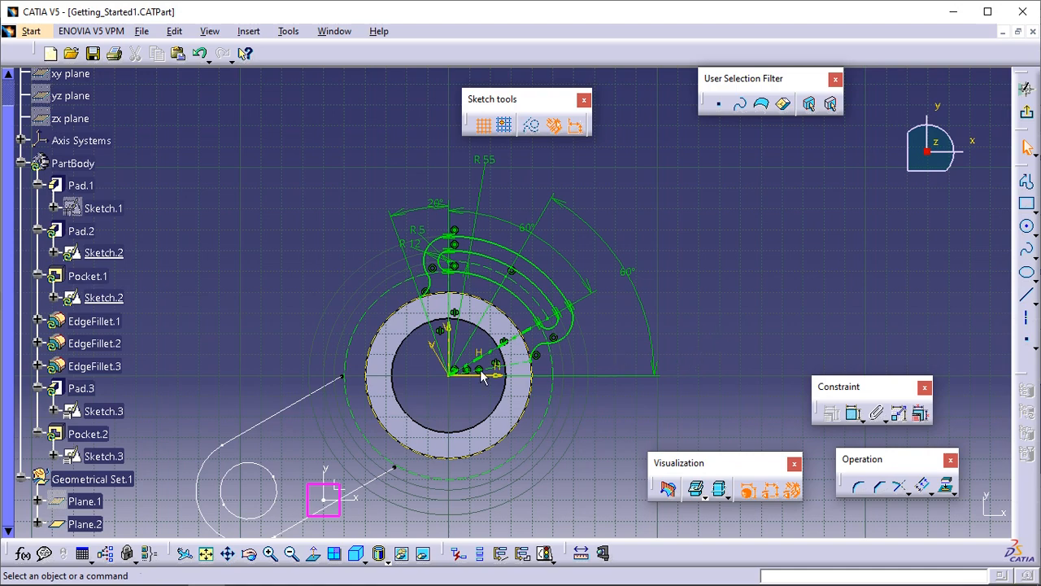
Tilt the sketch view, cut the part by the sketch plane, and view the section normal to the sketch
middle_drag(589, 407, 511, 413)
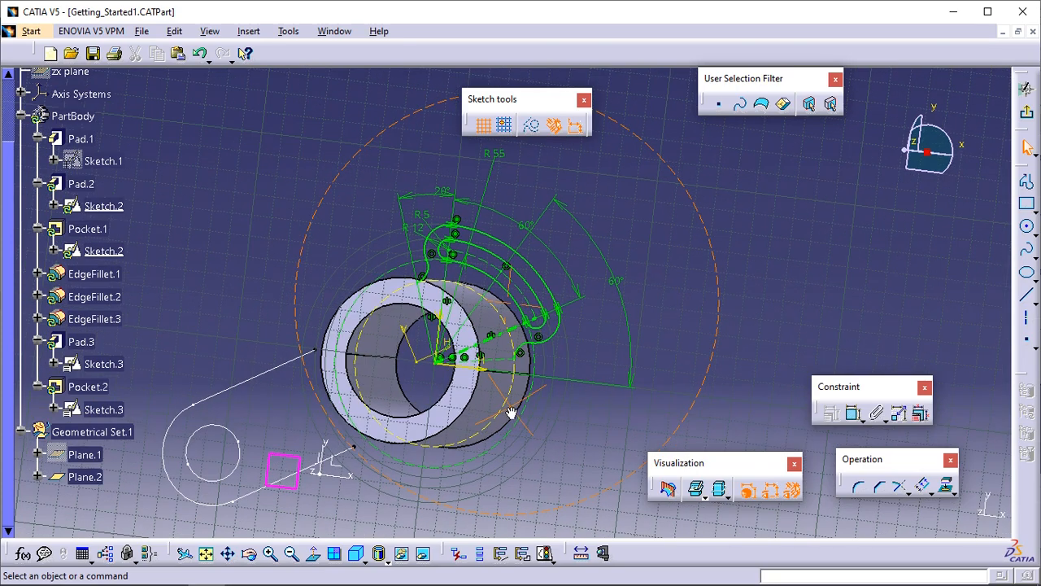
mouse_move(621, 353)
middle_down()
mouse_move(646, 325)
mouse_move(617, 340)
mouse_move(585, 314)
mouse_move(599, 284)
mouse_move(628, 331)
mouse_move(509, 324)
mouse_move(544, 317)
mouse_move(562, 298)
mouse_move(583, 317)
middle_up()
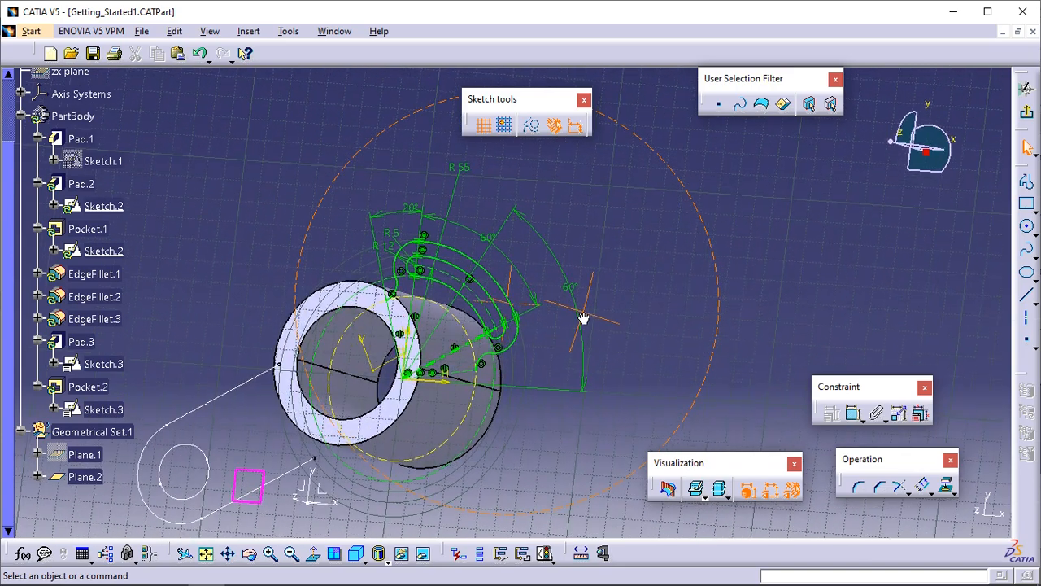
middle_drag(631, 384, 688, 353)
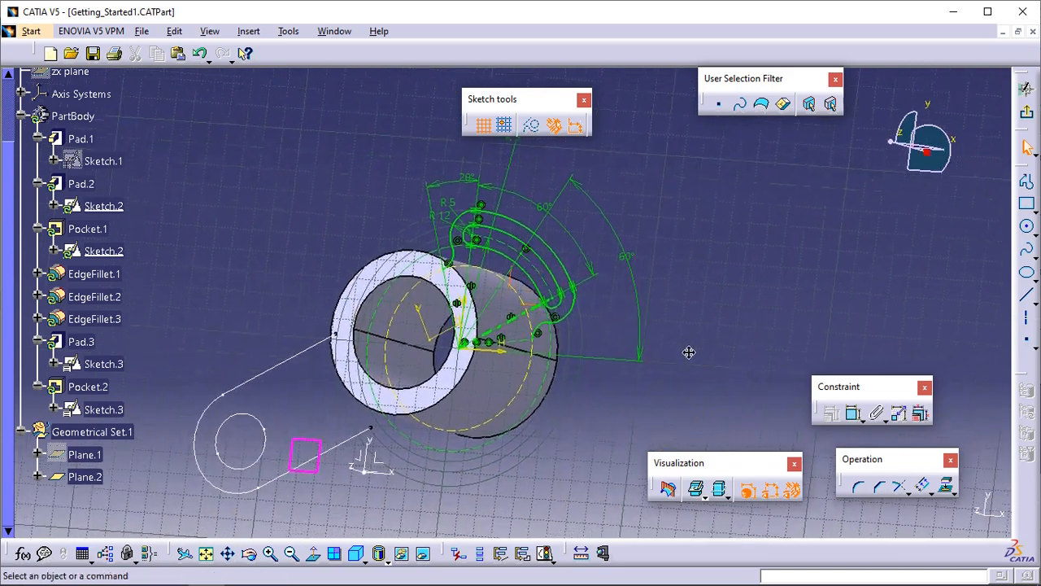
click(670, 488)
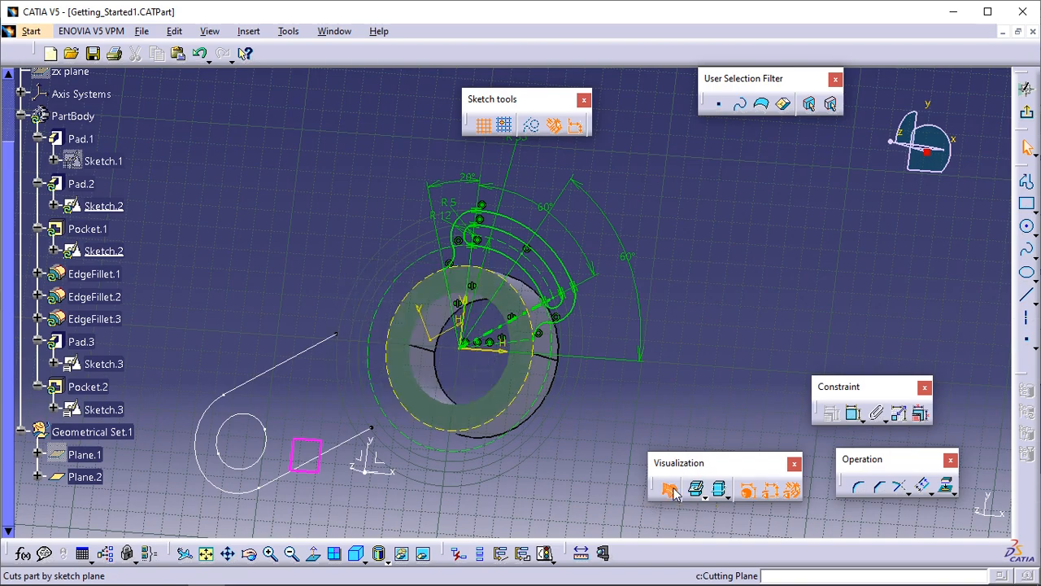
mouse_move(511, 437)
middle_down()
mouse_move(543, 460)
mouse_move(556, 372)
mouse_move(523, 350)
mouse_move(517, 361)
middle_up()
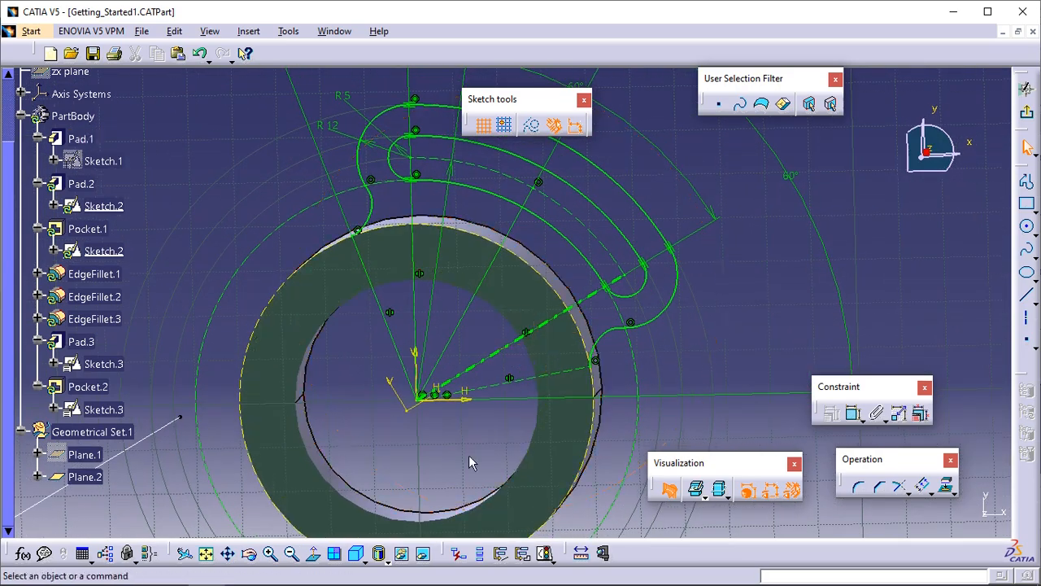
click(312, 554)
mouse_move(557, 421)
middle_down()
mouse_move(572, 347)
mouse_move(582, 404)
middle_up()
middle_drag(545, 301, 542, 358)
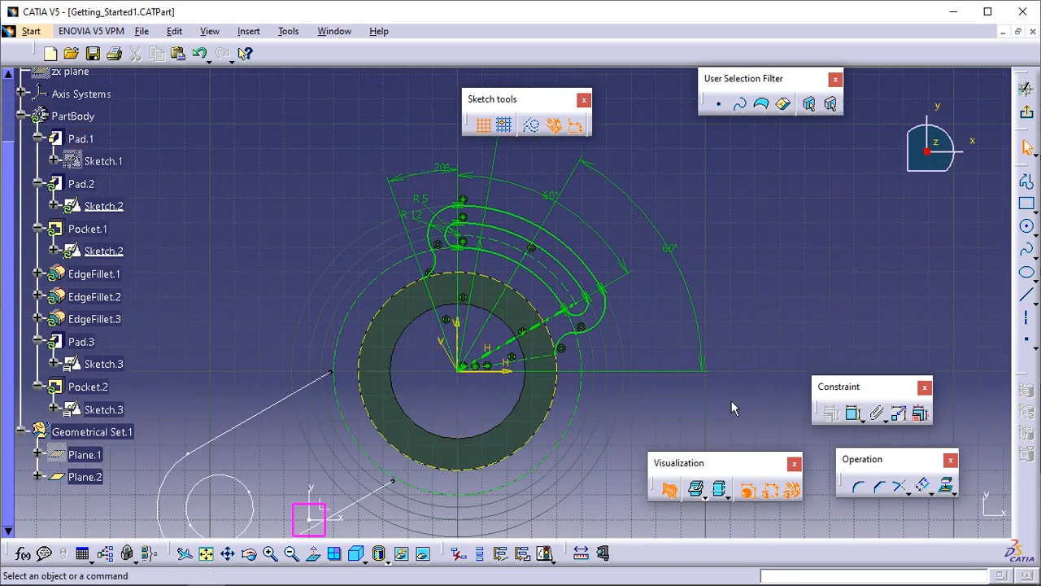
Turn off the cut by the sketch plane, check the tilted full part, and return to the view normal to the sketch
click(670, 490)
middle_drag(598, 433, 520, 434)
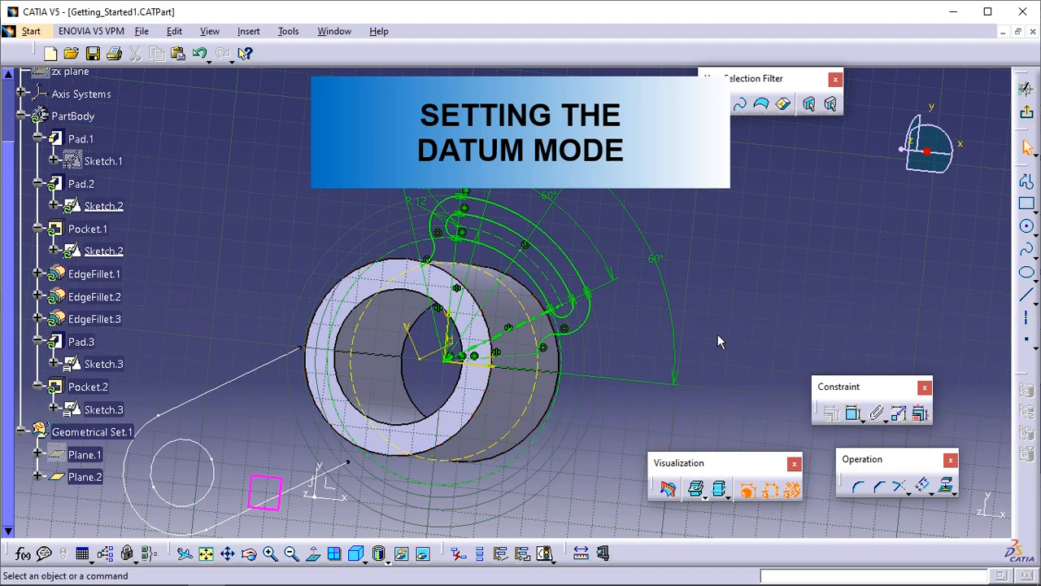
click(334, 553)
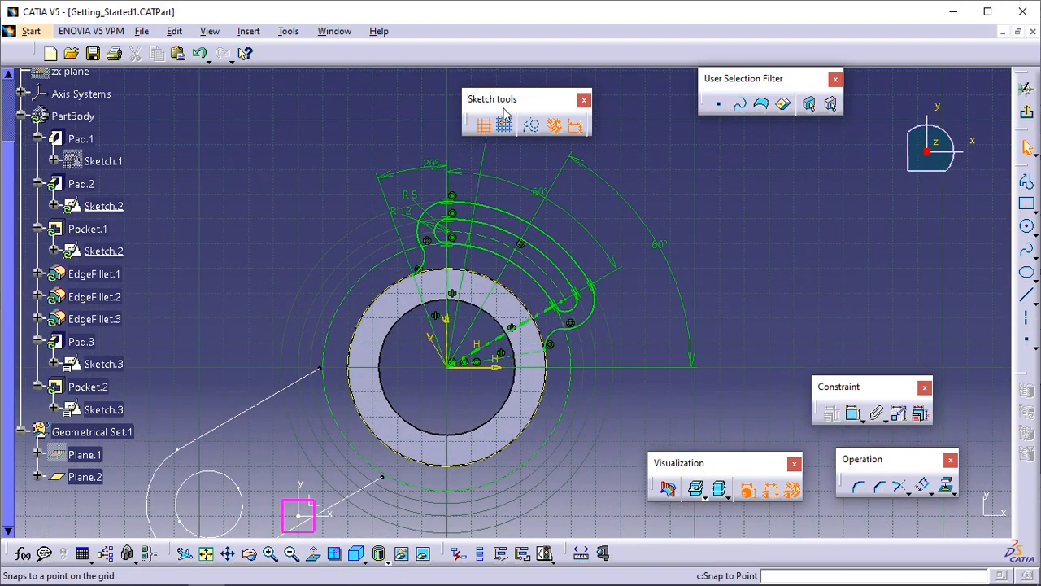
Move the Sketch tools toolbar clear of the R 55 dimension and exit the sketch
mouse_move(506, 99)
mouse_down()
mouse_move(393, 100)
mouse_move(383, 86)
mouse_up()
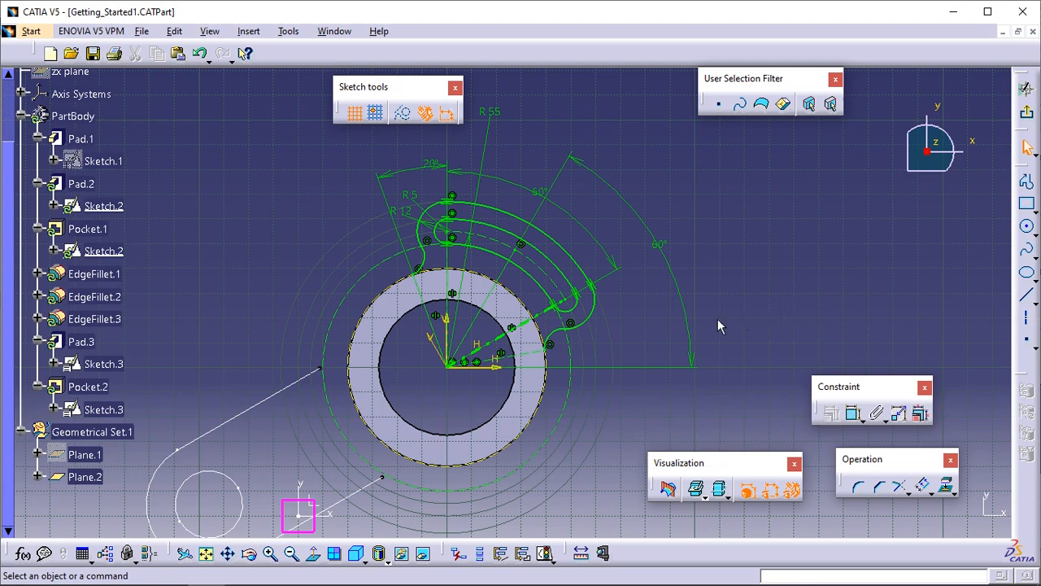
middle_drag(648, 328, 672, 350)
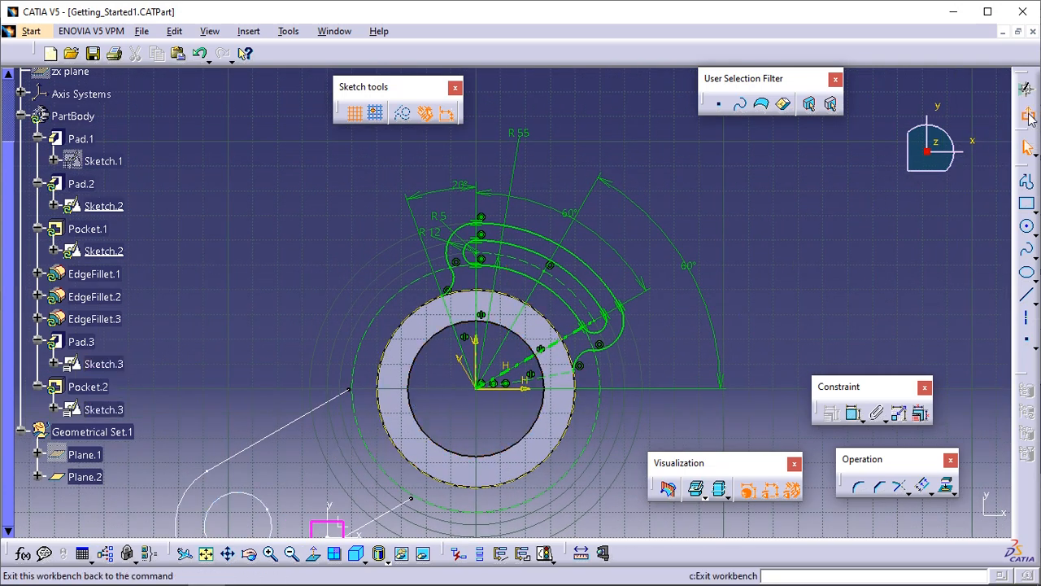
click(1029, 118)
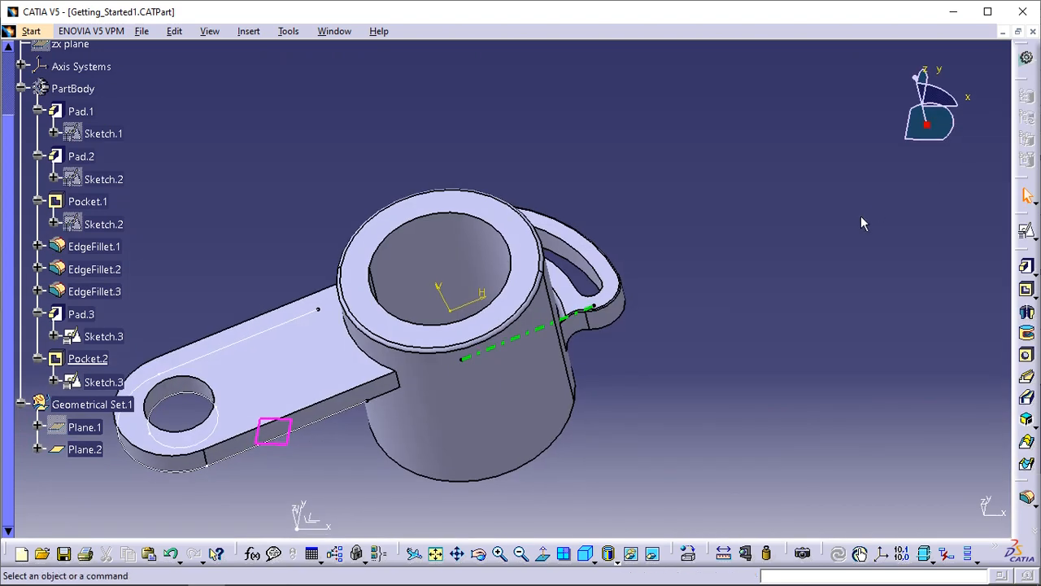
Start a Pad without a profile and create its new sketch on Plane.2
click(1029, 270)
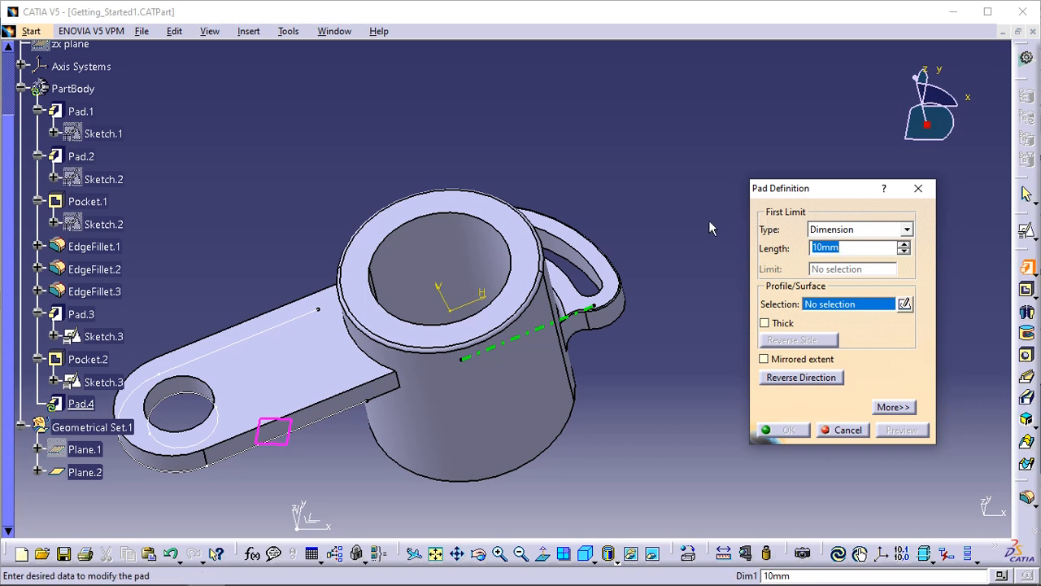
click(905, 306)
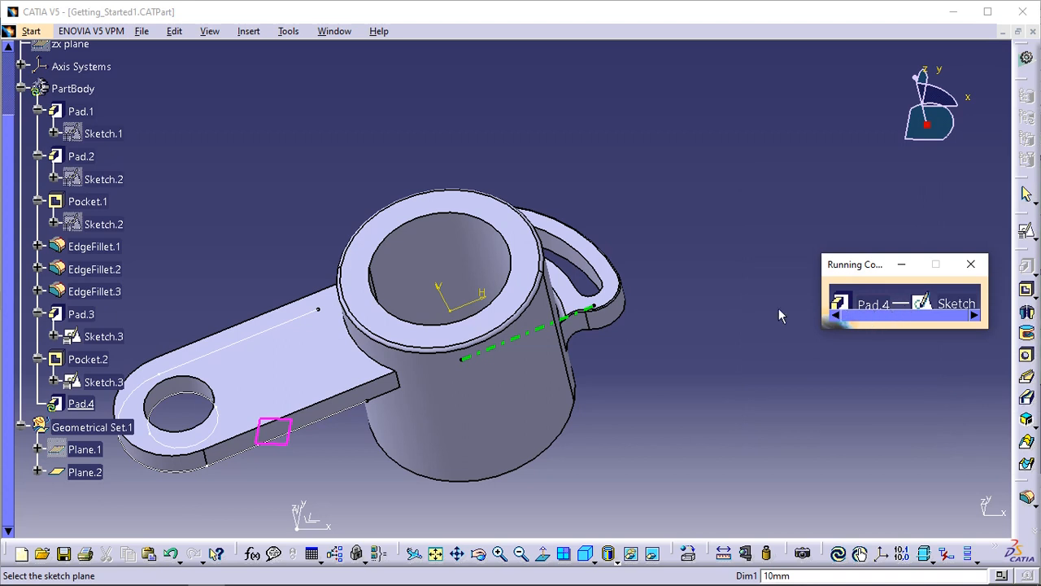
click(86, 473)
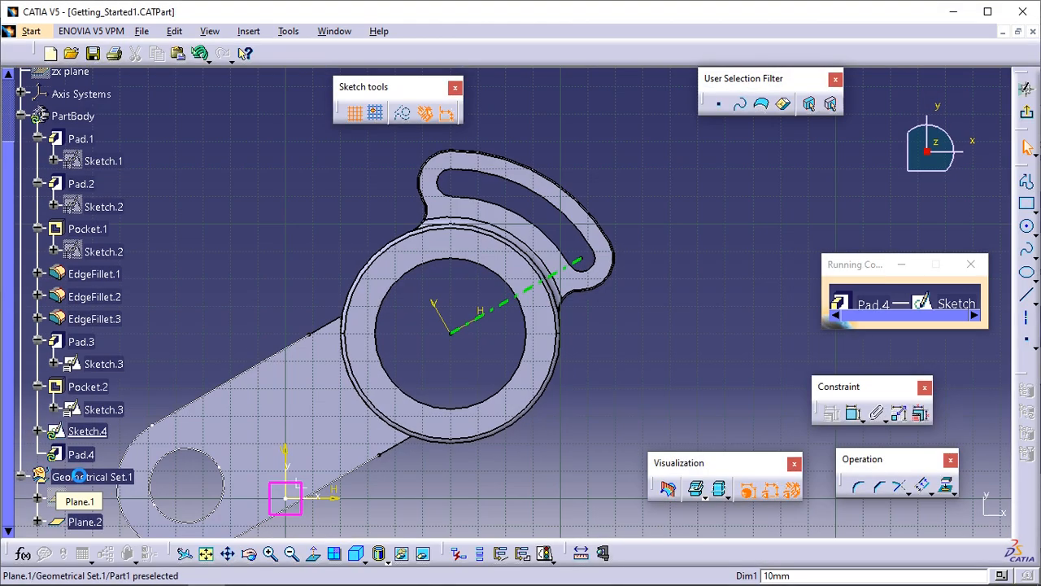
middle_drag(459, 351, 574, 333)
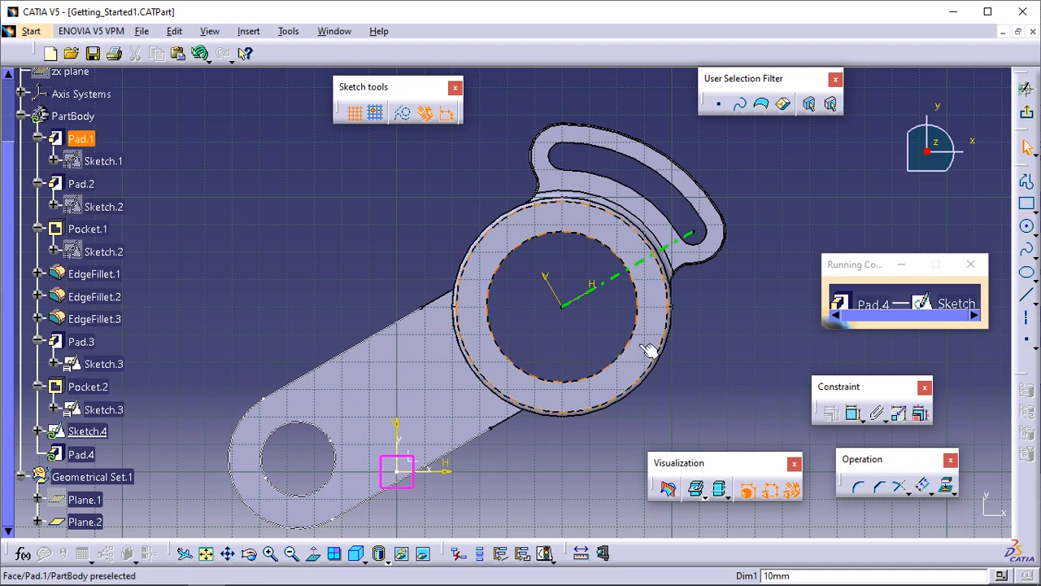
Project the cylinder's inner bore face into the sketch as an unlinked circle, with Create Datum mode enabled
click(458, 554)
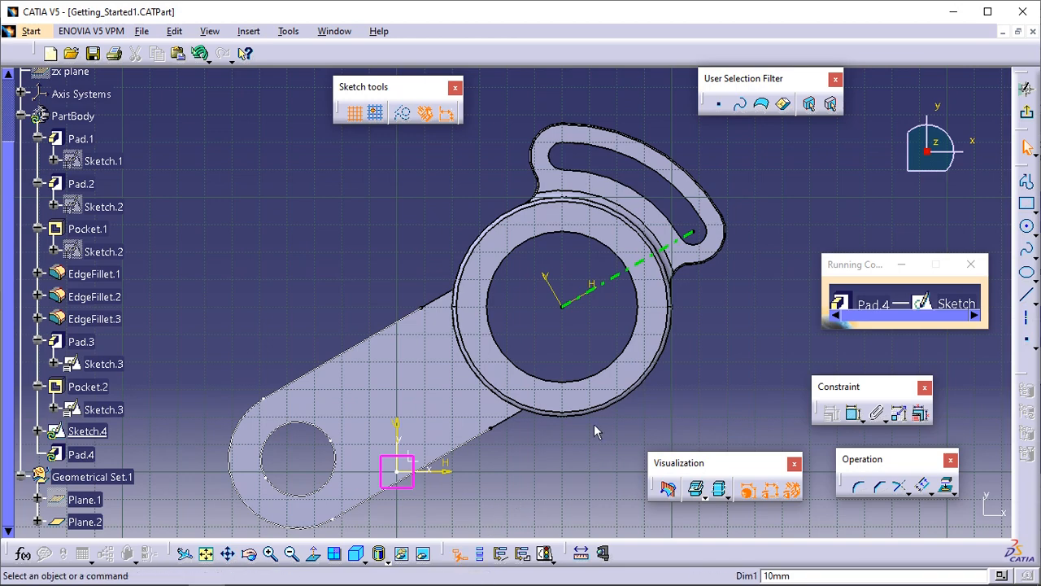
middle_drag(567, 335, 494, 323)
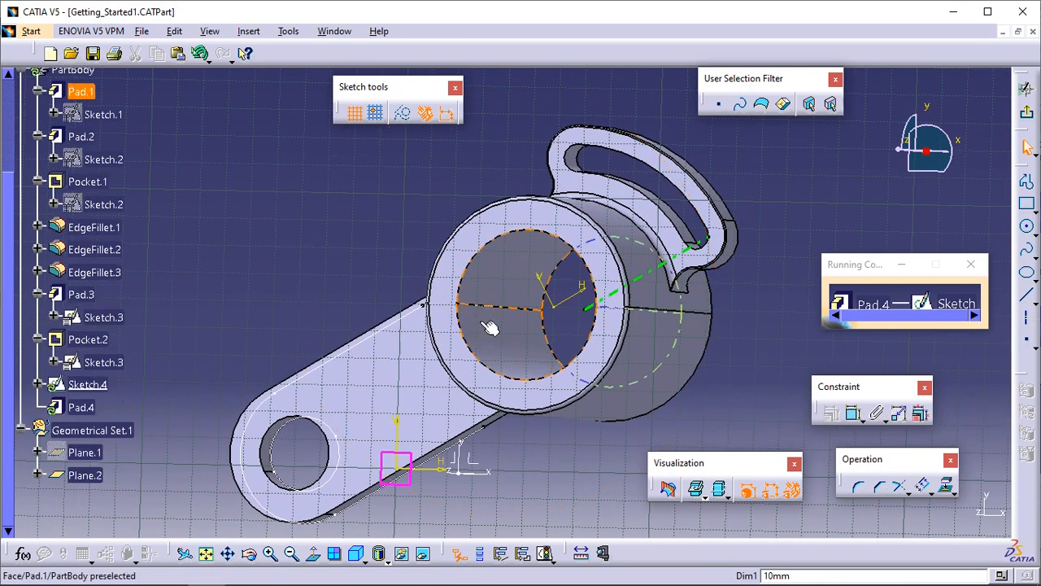
click(491, 272)
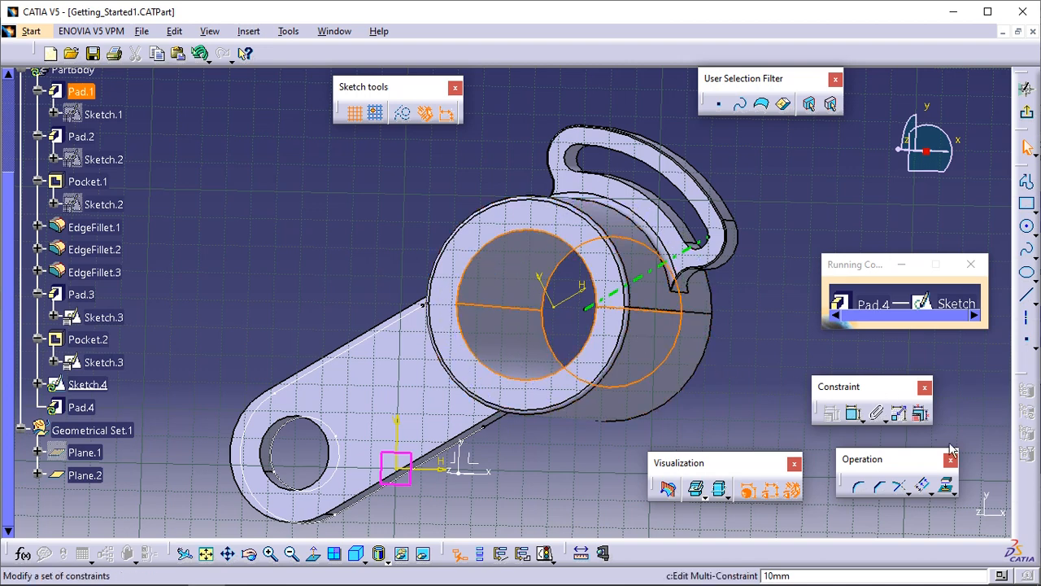
click(949, 489)
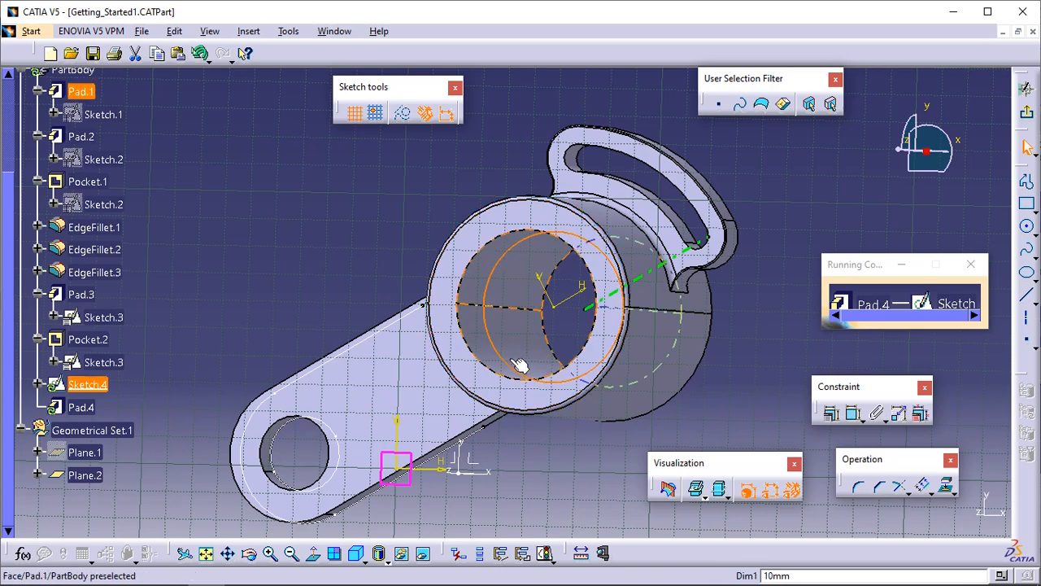
middle_drag(521, 363, 581, 311)
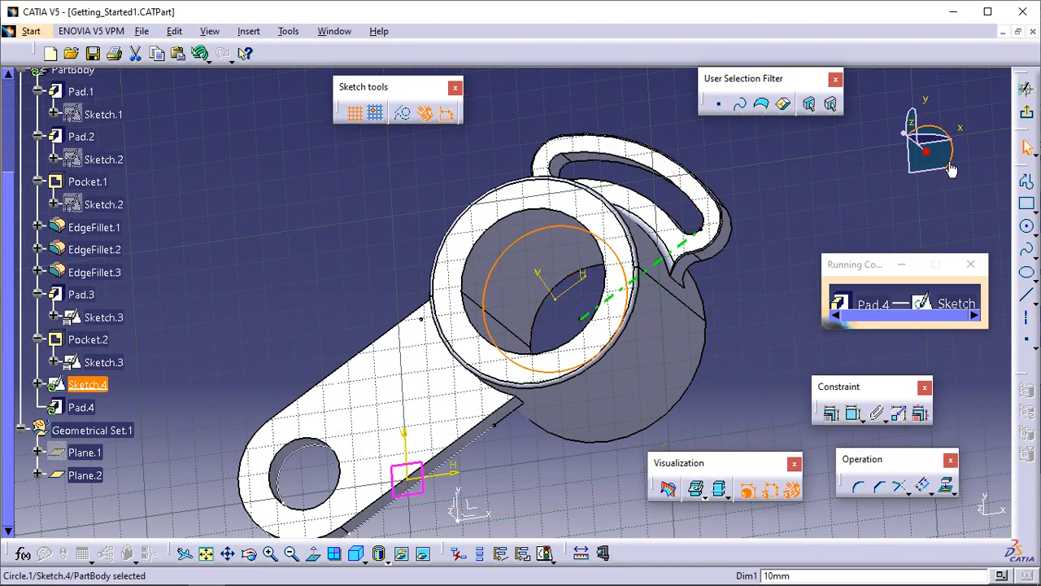
Exit the sketch and pad the projected circle with a length of 80 mm and mirrored extent
click(1028, 116)
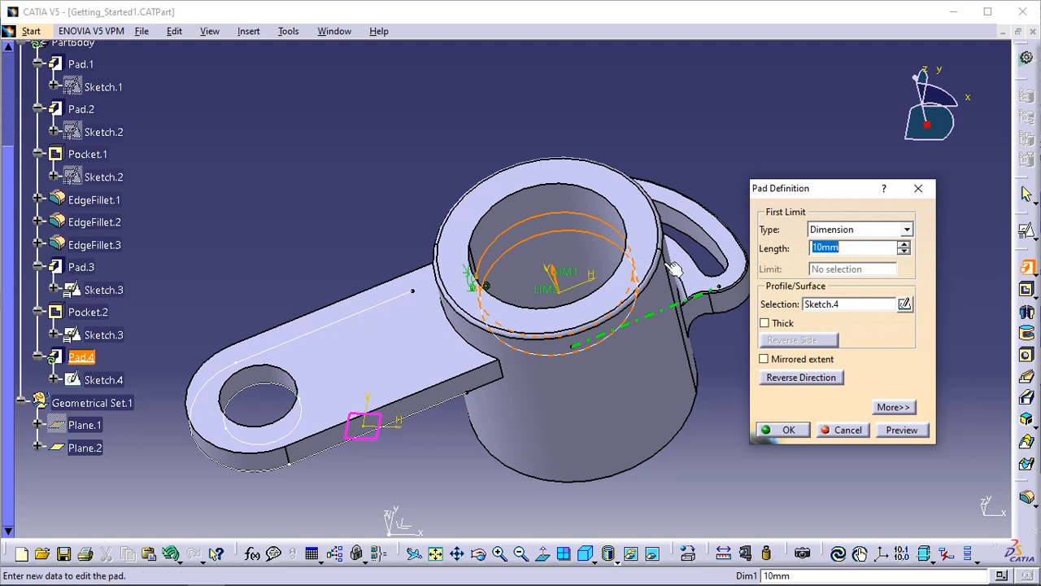
middle_drag(657, 273, 600, 249)
click(850, 249)
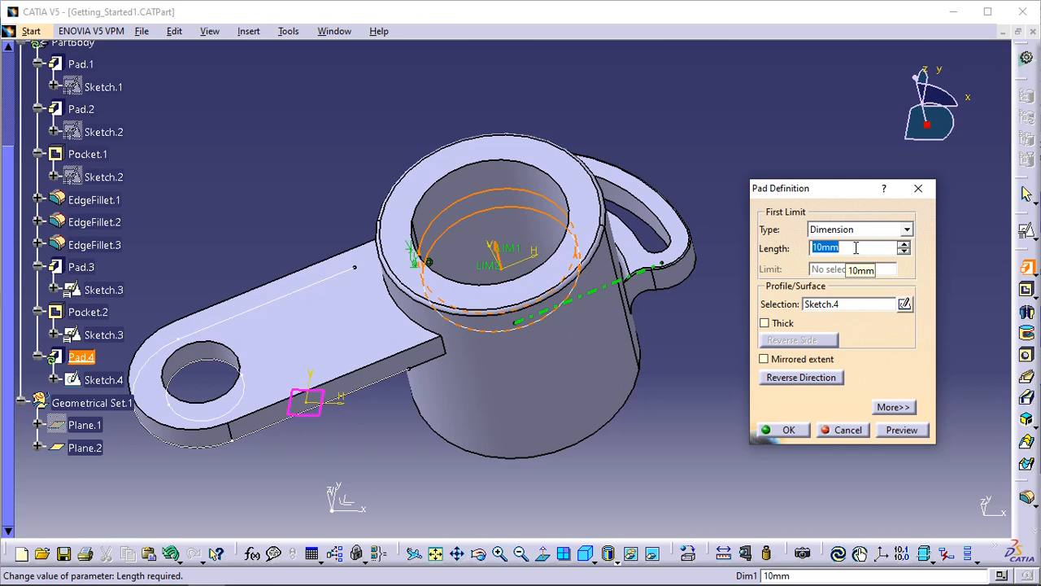
text(80)
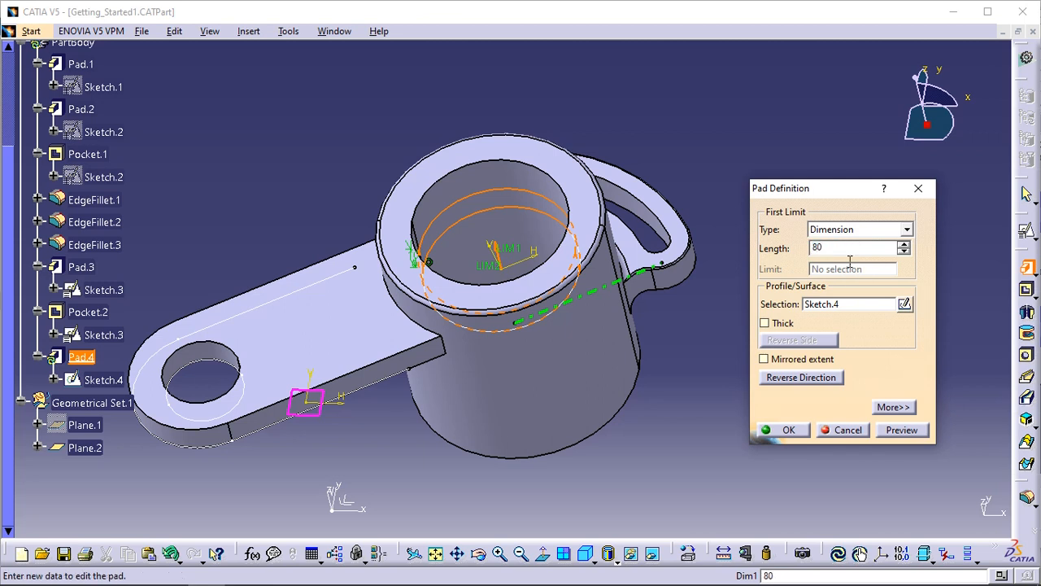
click(803, 362)
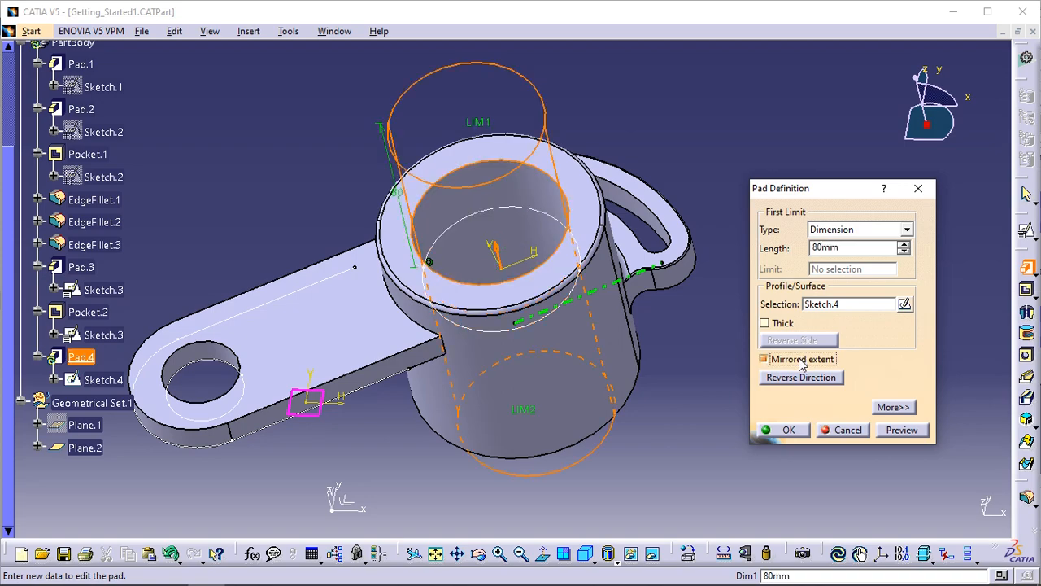
middle_drag(534, 367, 583, 437)
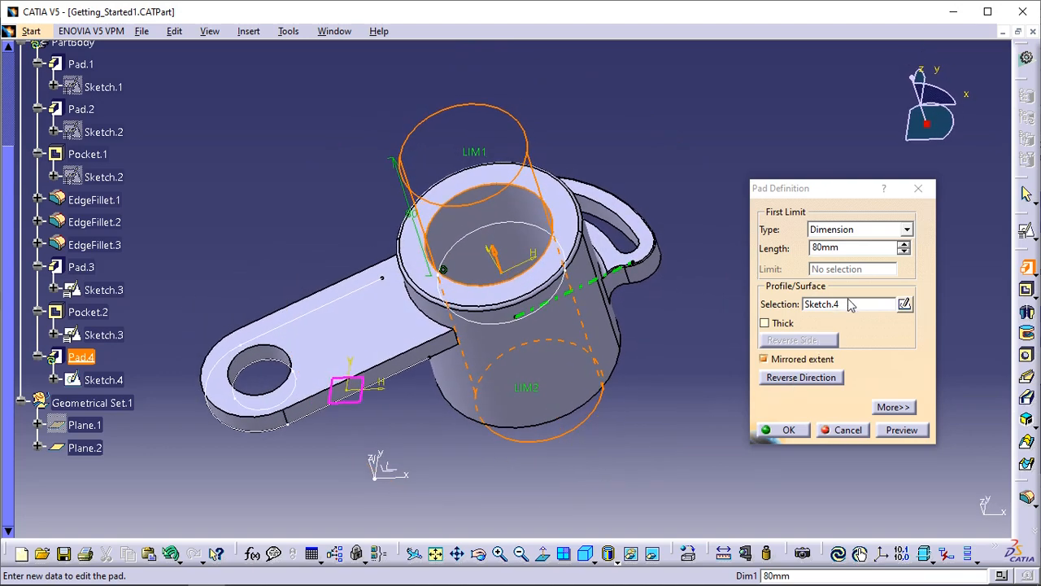
click(795, 431)
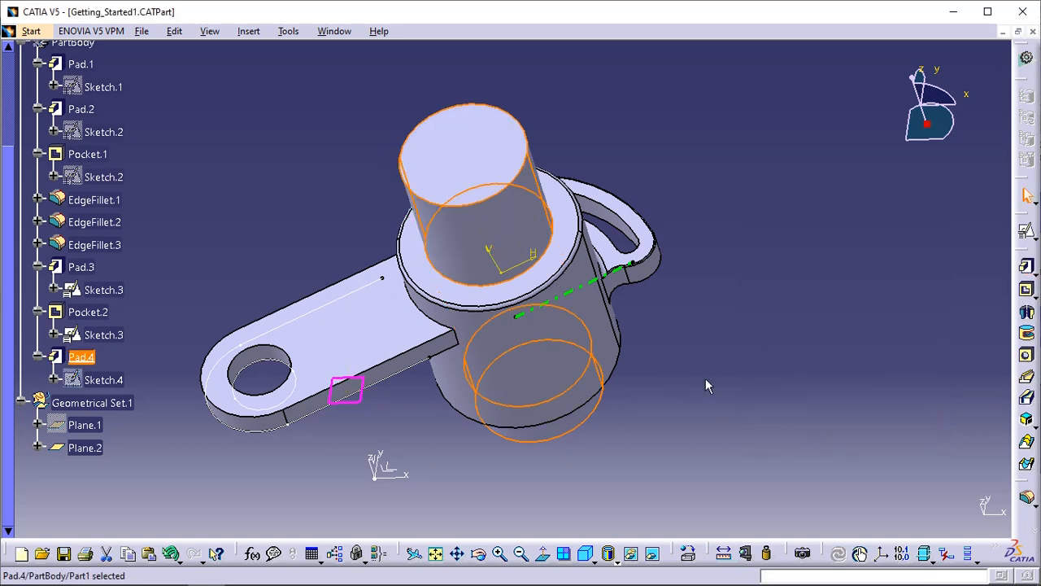
Set the inner circle's diameter in Pad.1's Sketch.1 to 70 mm, exit the sketch, and inspect the updated part
middle_drag(659, 410, 586, 464)
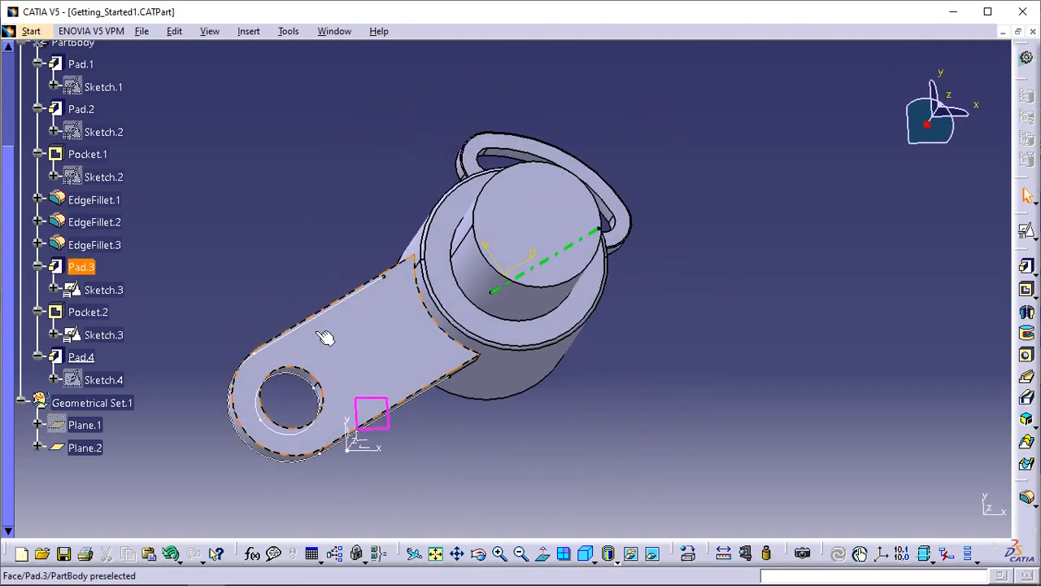
double_click(111, 88)
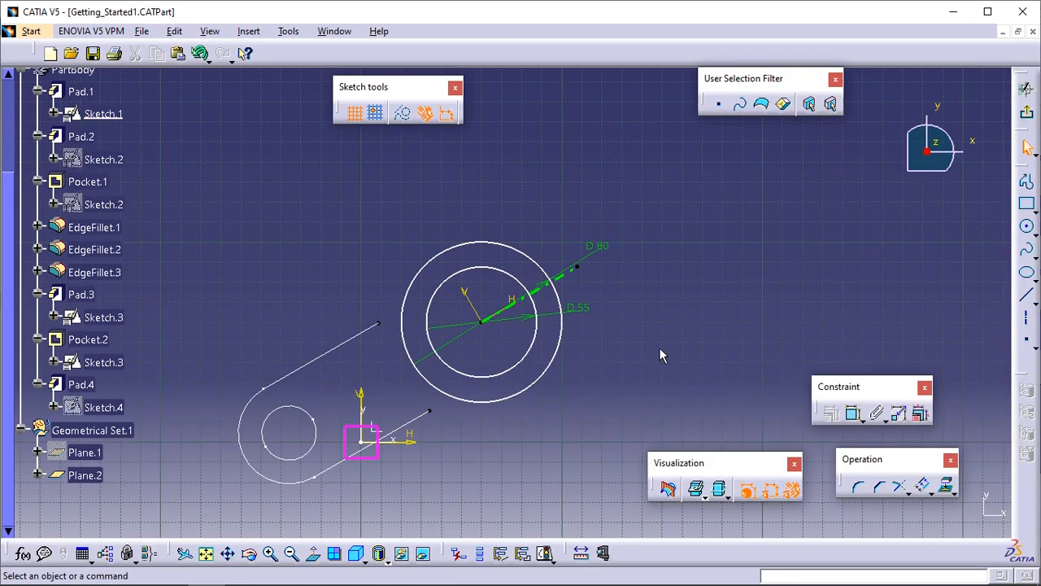
mouse_move(611, 400)
middle_down()
mouse_move(600, 363)
mouse_move(652, 360)
middle_up()
click(611, 400)
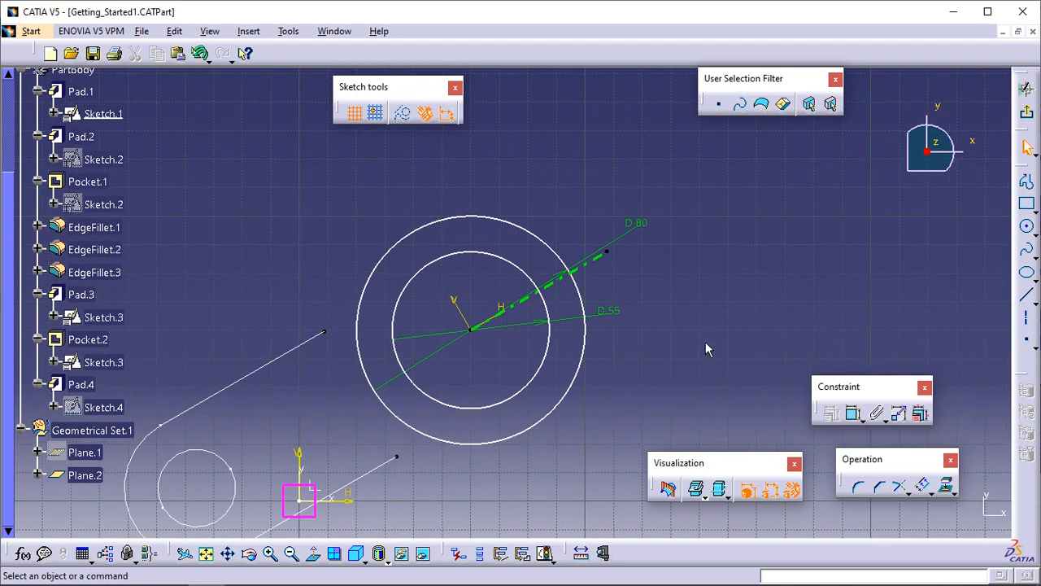
click(608, 314)
double_click(614, 309)
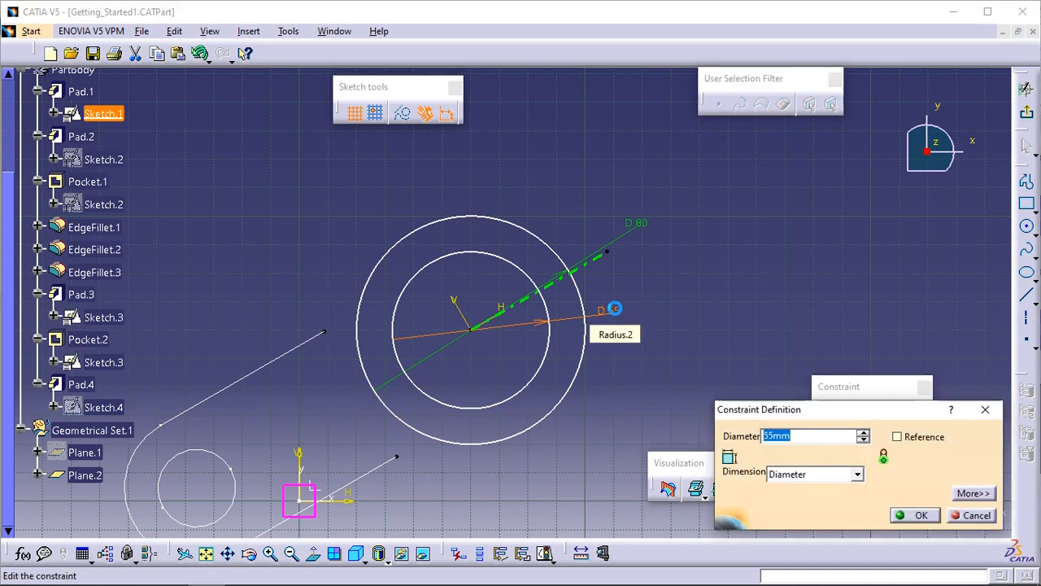
drag(785, 415, 751, 258)
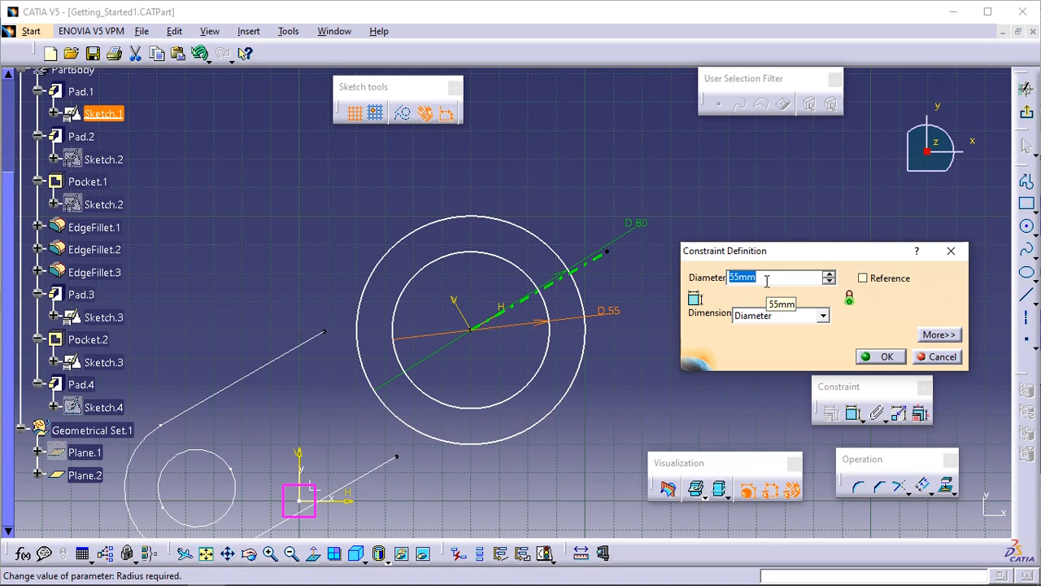
text(70)
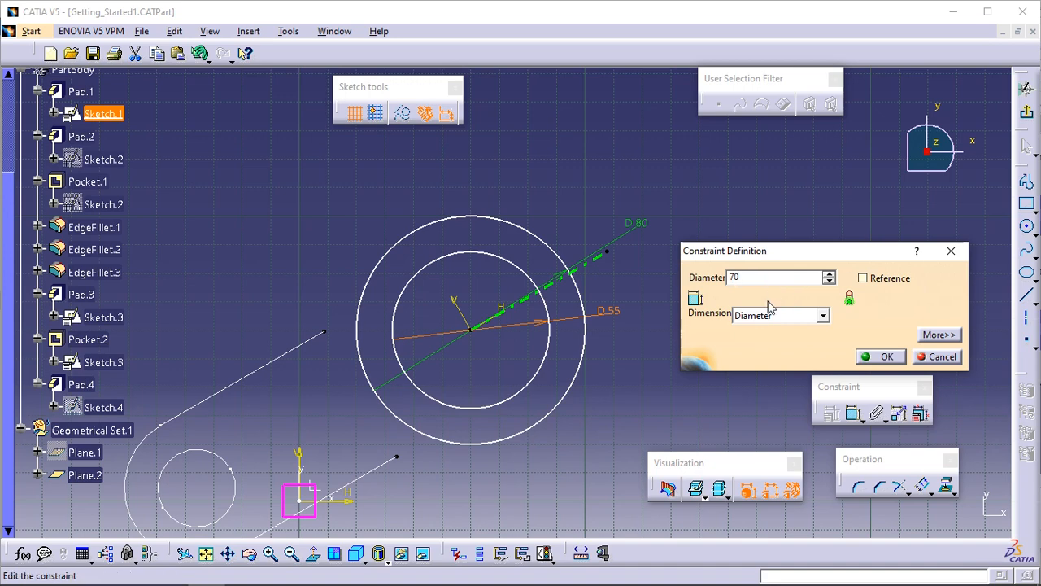
click(772, 403)
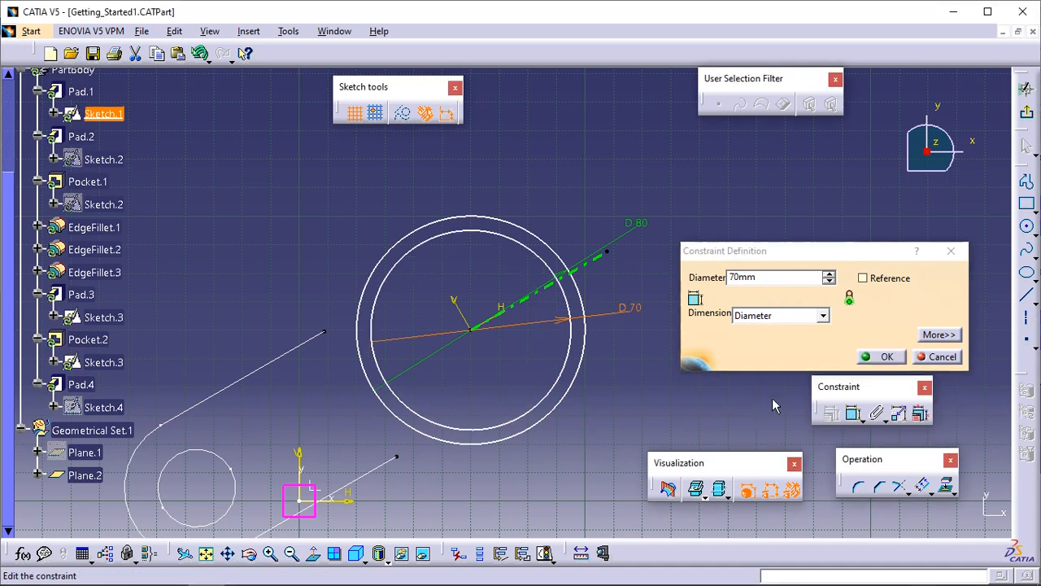
click(888, 358)
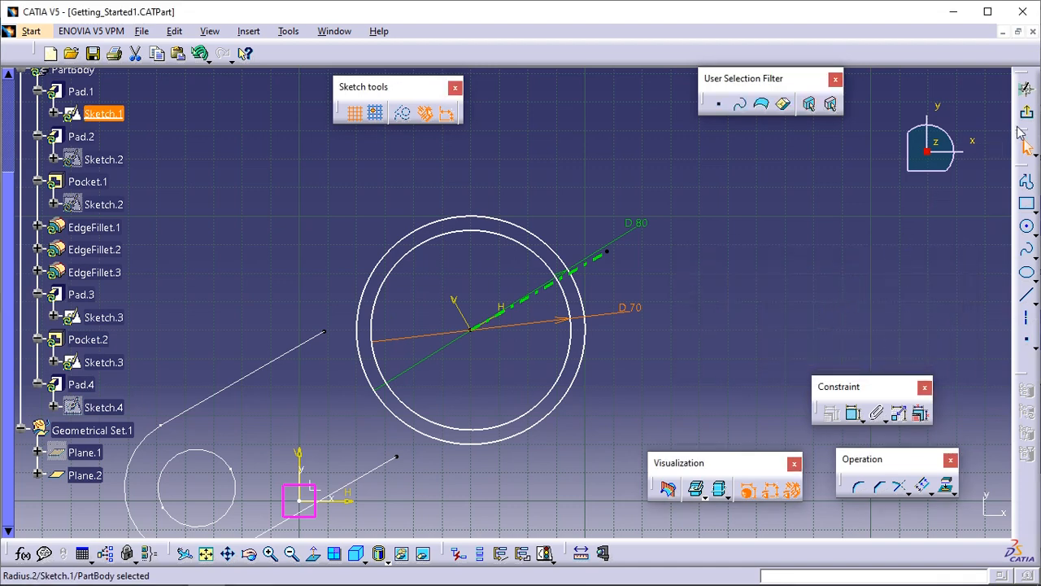
click(1026, 86)
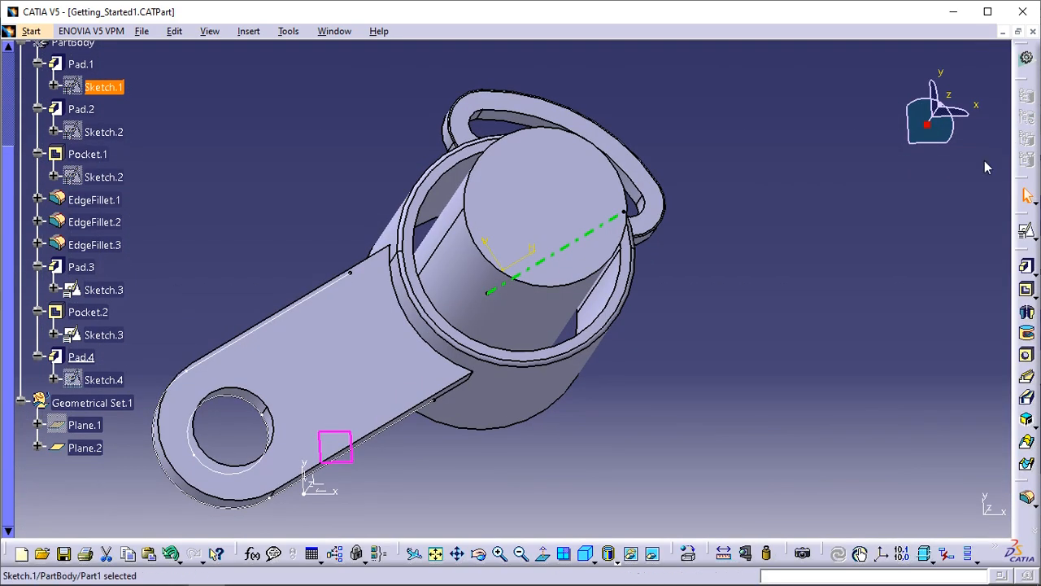
mouse_move(752, 329)
middle_down()
mouse_move(675, 335)
mouse_move(621, 300)
mouse_move(584, 333)
mouse_move(629, 391)
mouse_move(640, 388)
mouse_move(437, 278)
mouse_move(464, 290)
mouse_move(452, 270)
mouse_move(619, 245)
middle_up()
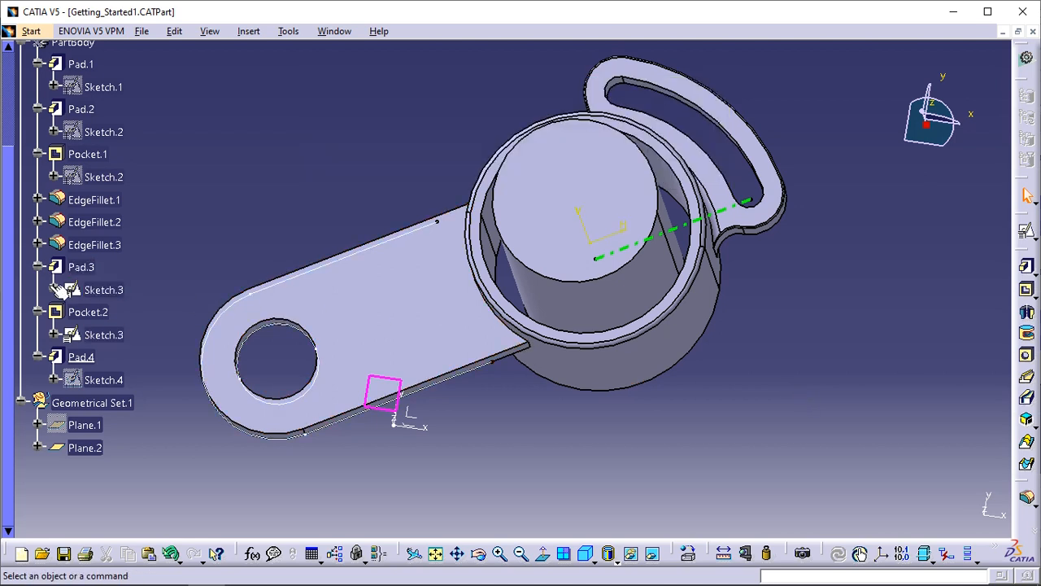
Open Sketch.2 under Pad.2 for editing
drag(10, 272, 29, 198)
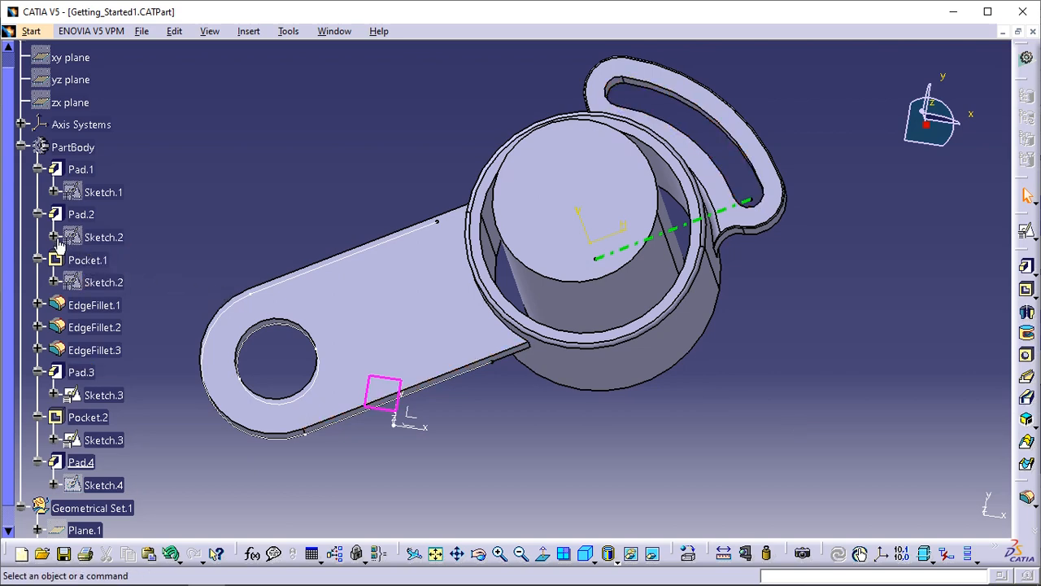
double_click(103, 237)
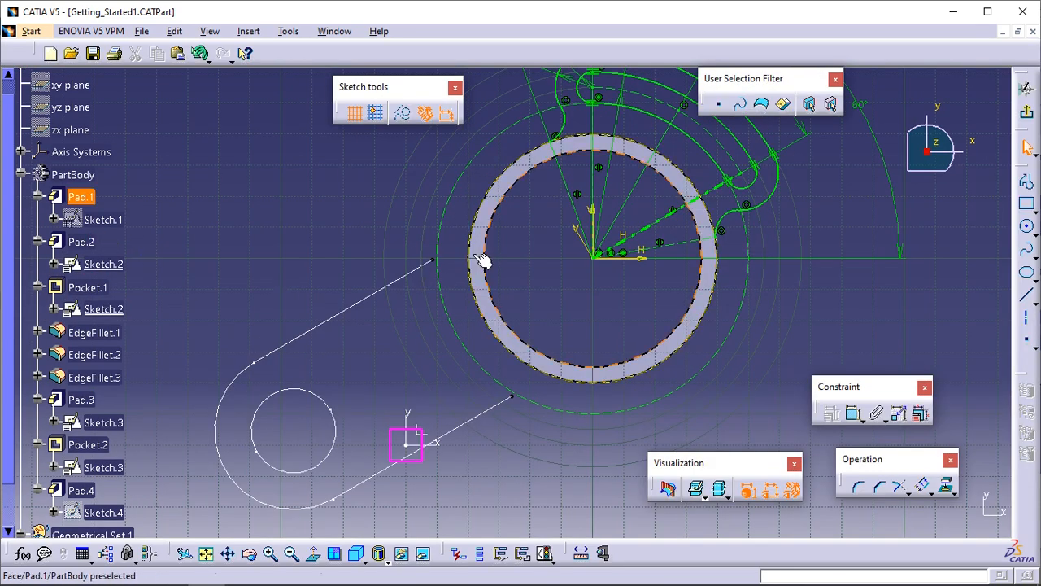
mouse_move(504, 344)
middle_down()
mouse_move(483, 335)
mouse_move(479, 380)
middle_up()
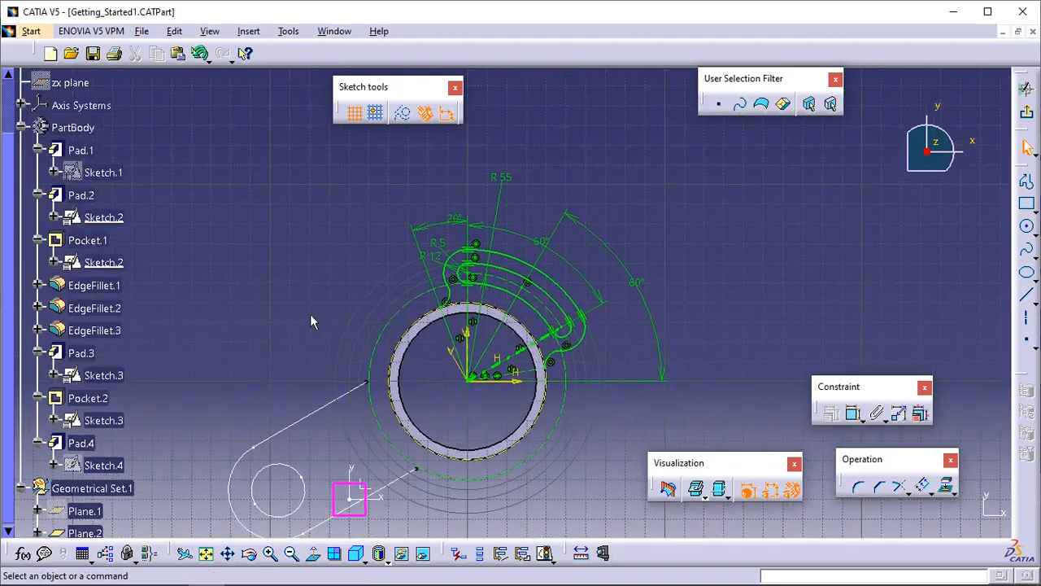
Expand Sketch.2's Outputs branch, highlight Output.1 (Line.2) in the sketch, and keep the view normal to the sketch plane
click(53, 218)
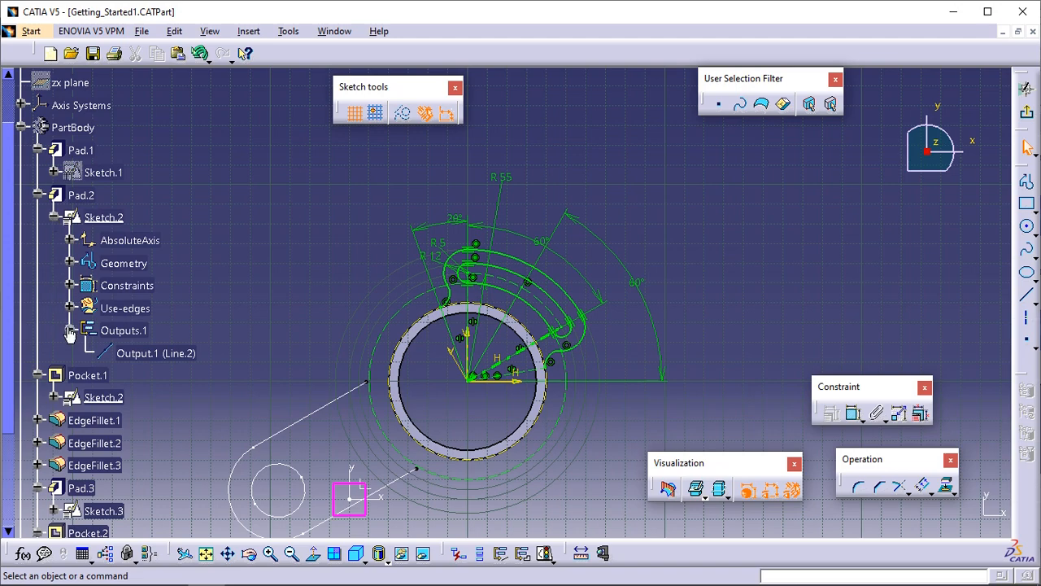
click(154, 356)
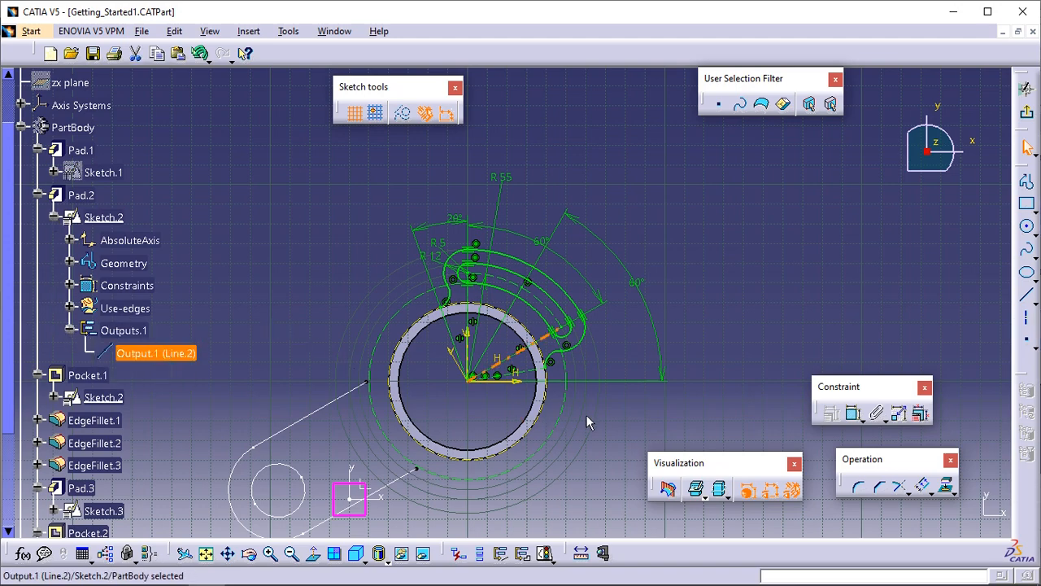
mouse_move(587, 415)
middle_down()
mouse_move(579, 358)
mouse_move(598, 291)
middle_up()
scroll(579, 358, down, 1)
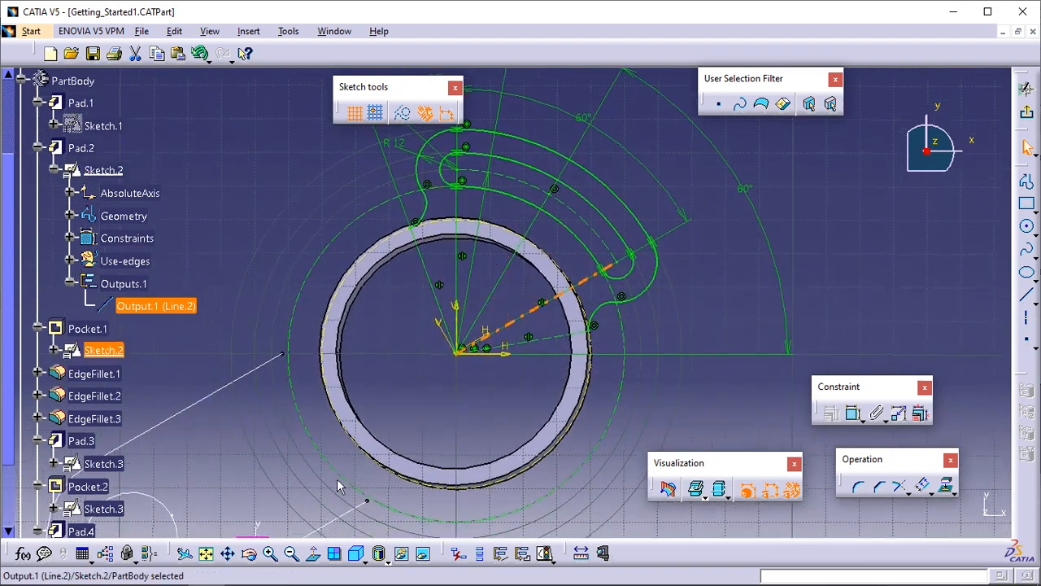
click(313, 553)
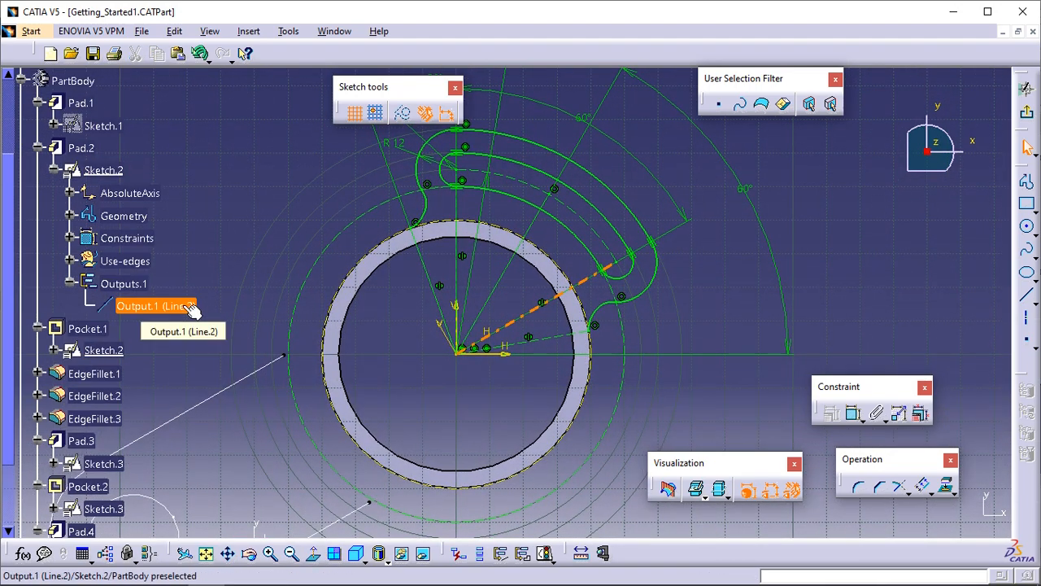
Expand Sketch.2's constraints and set the slot's angular span, Angle.26, to 90 deg
click(71, 239)
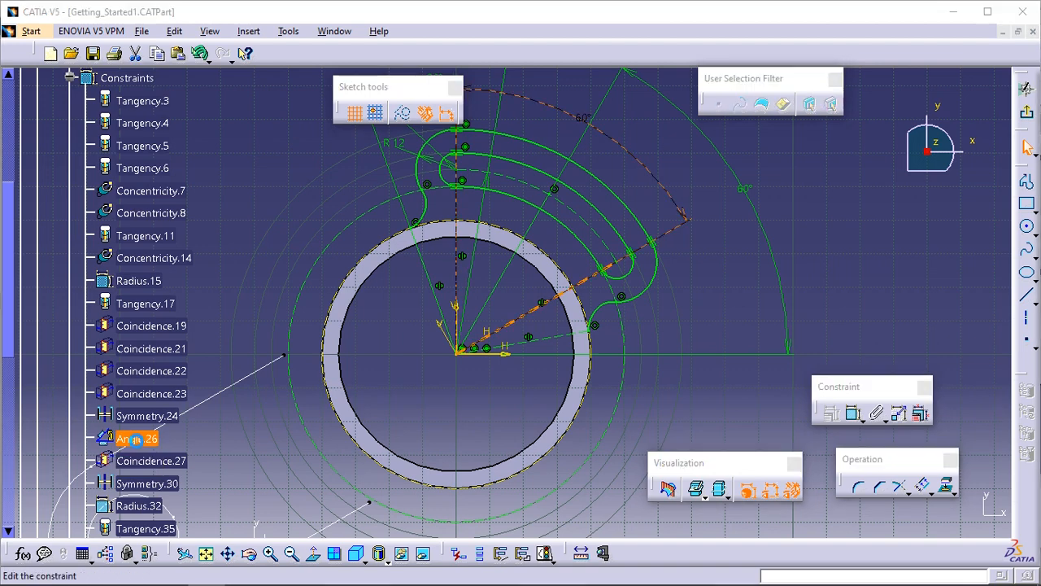
double_click(137, 438)
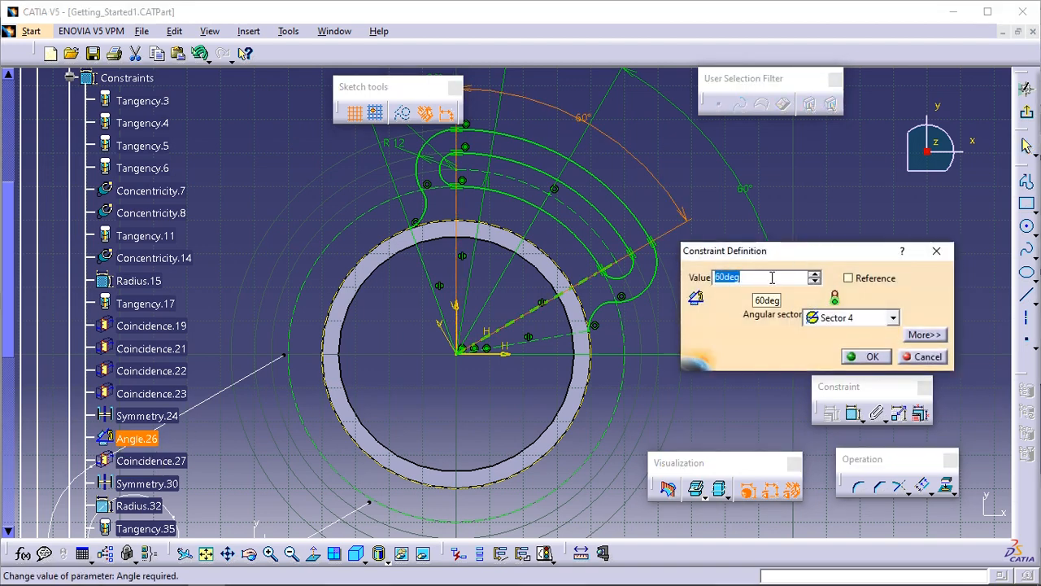
text(90)
click(872, 356)
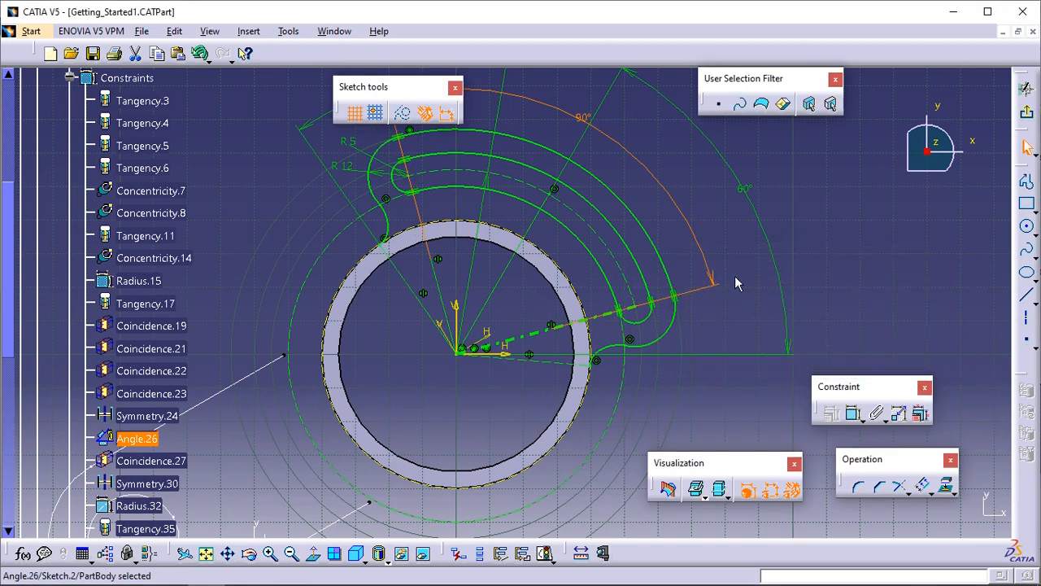
Exit the sketch to update the part and inspect the slotted lug together with the output line
mouse_move(720, 261)
middle_down()
mouse_move(757, 308)
mouse_move(757, 342)
middle_up()
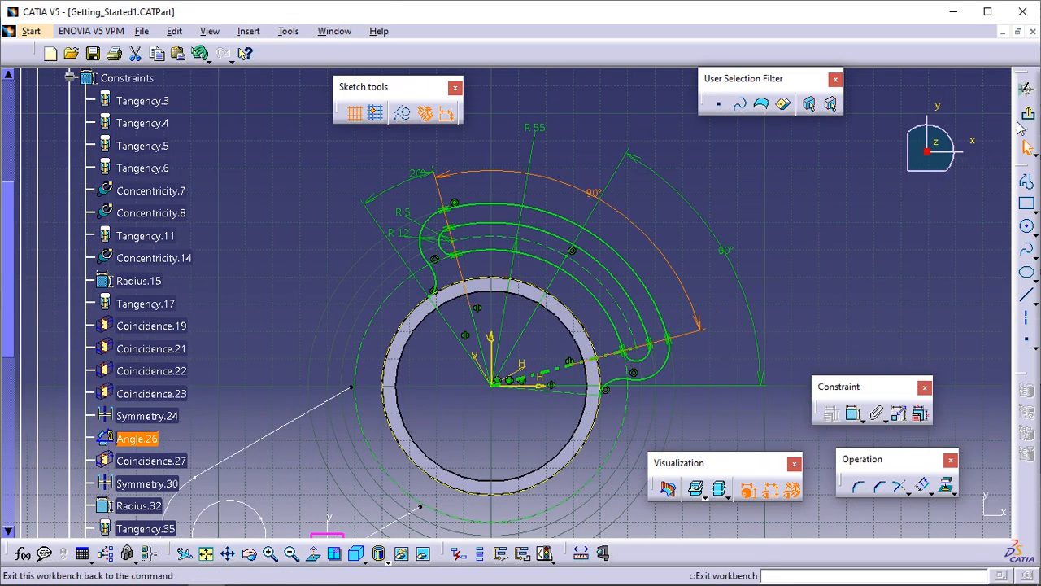
click(1029, 120)
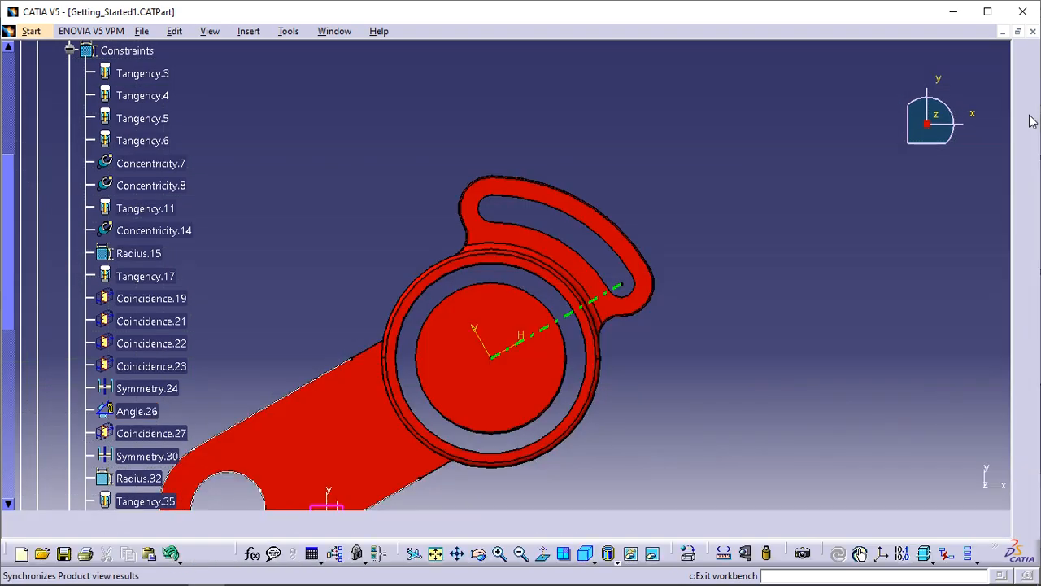
middle_drag(593, 426, 649, 456)
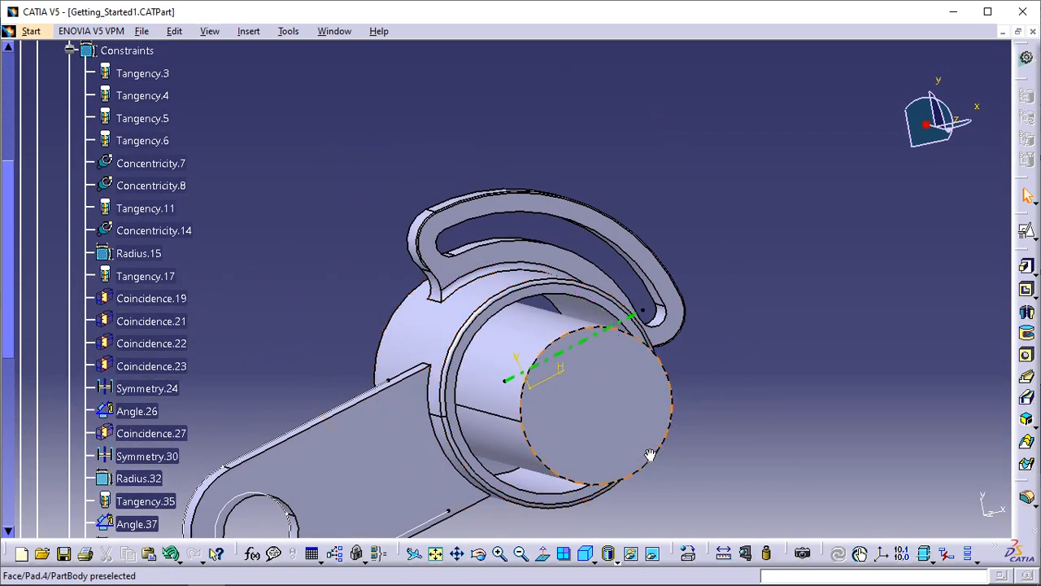
middle_drag(587, 318, 732, 354)
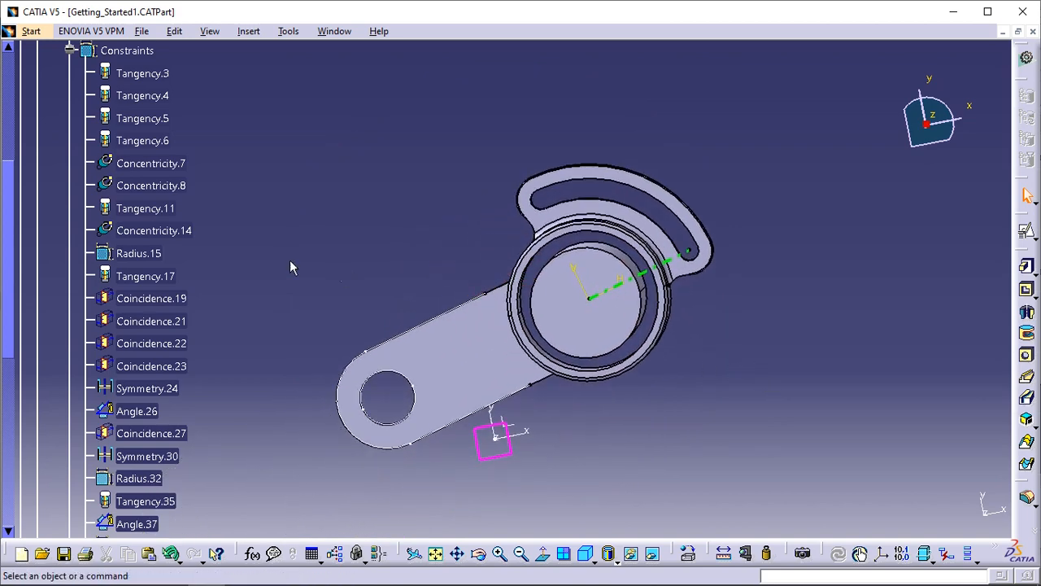
Collapse the Sketch.2 branch under Pad.2 in the specification tree and view the whole part from an oblique angle
scroll(12, 122, up, 4)
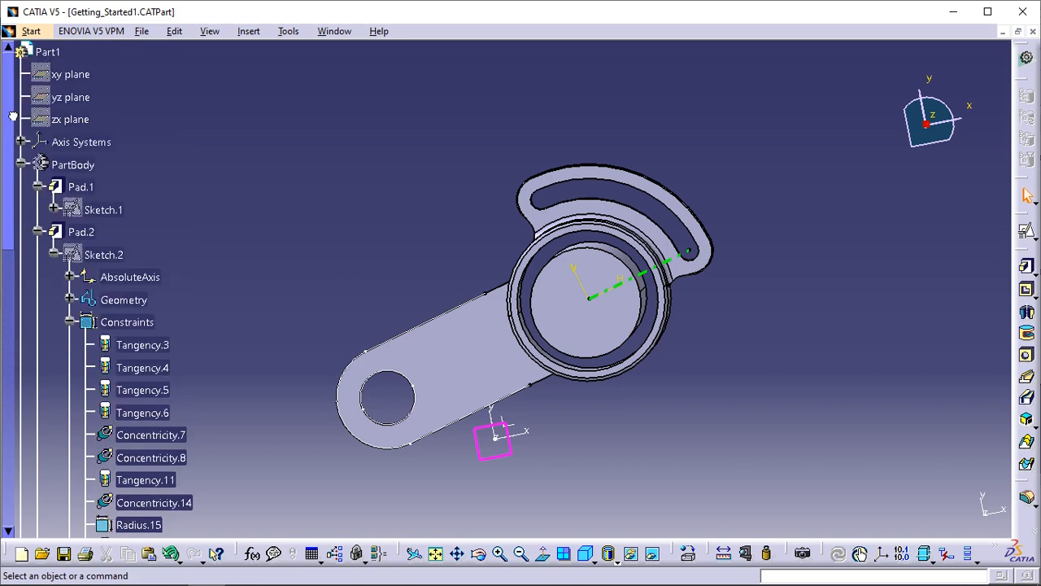
click(54, 254)
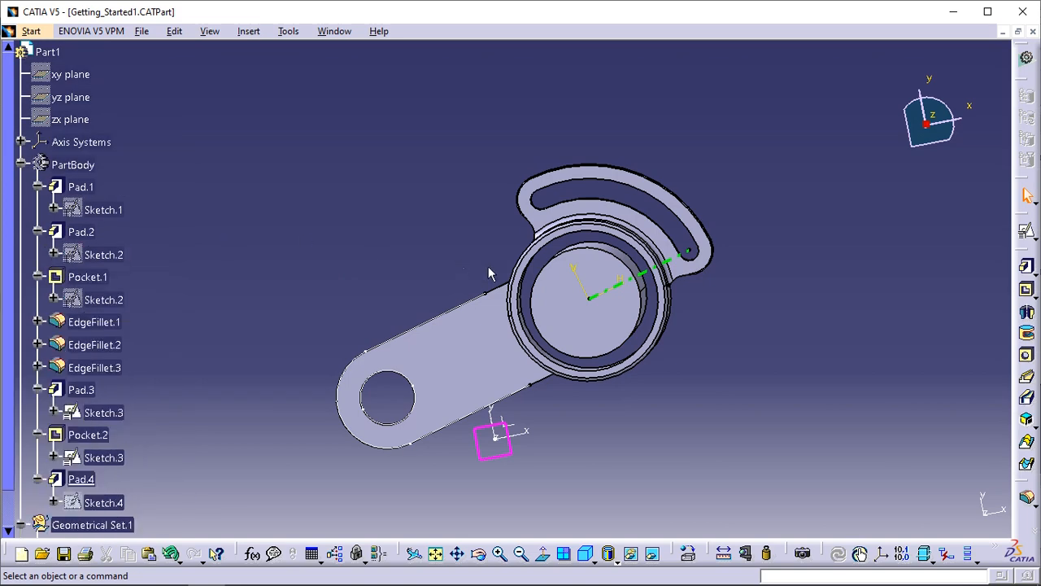
middle_drag(578, 363, 574, 176)
middle_drag(609, 253, 552, 302)
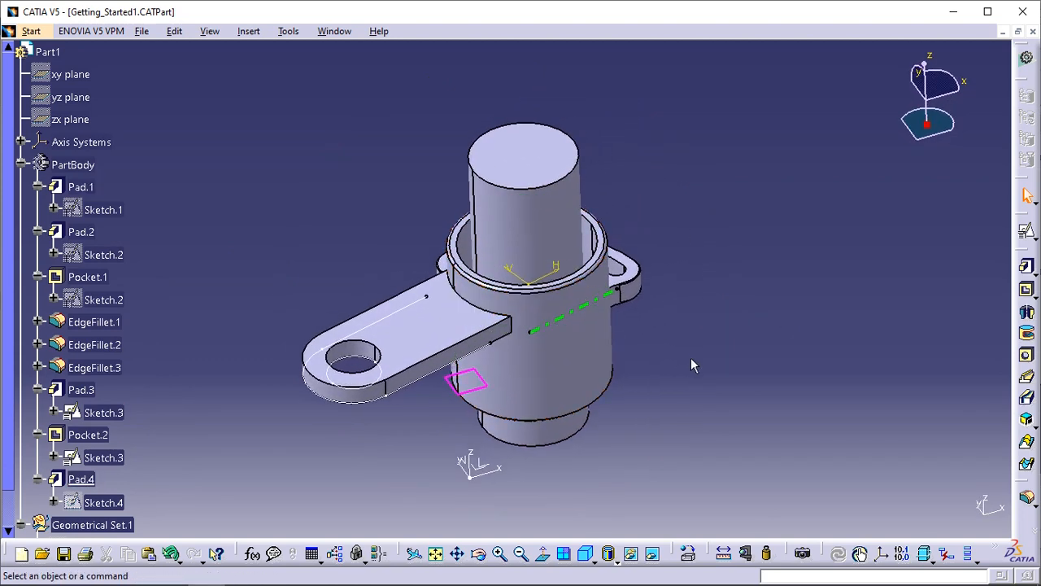